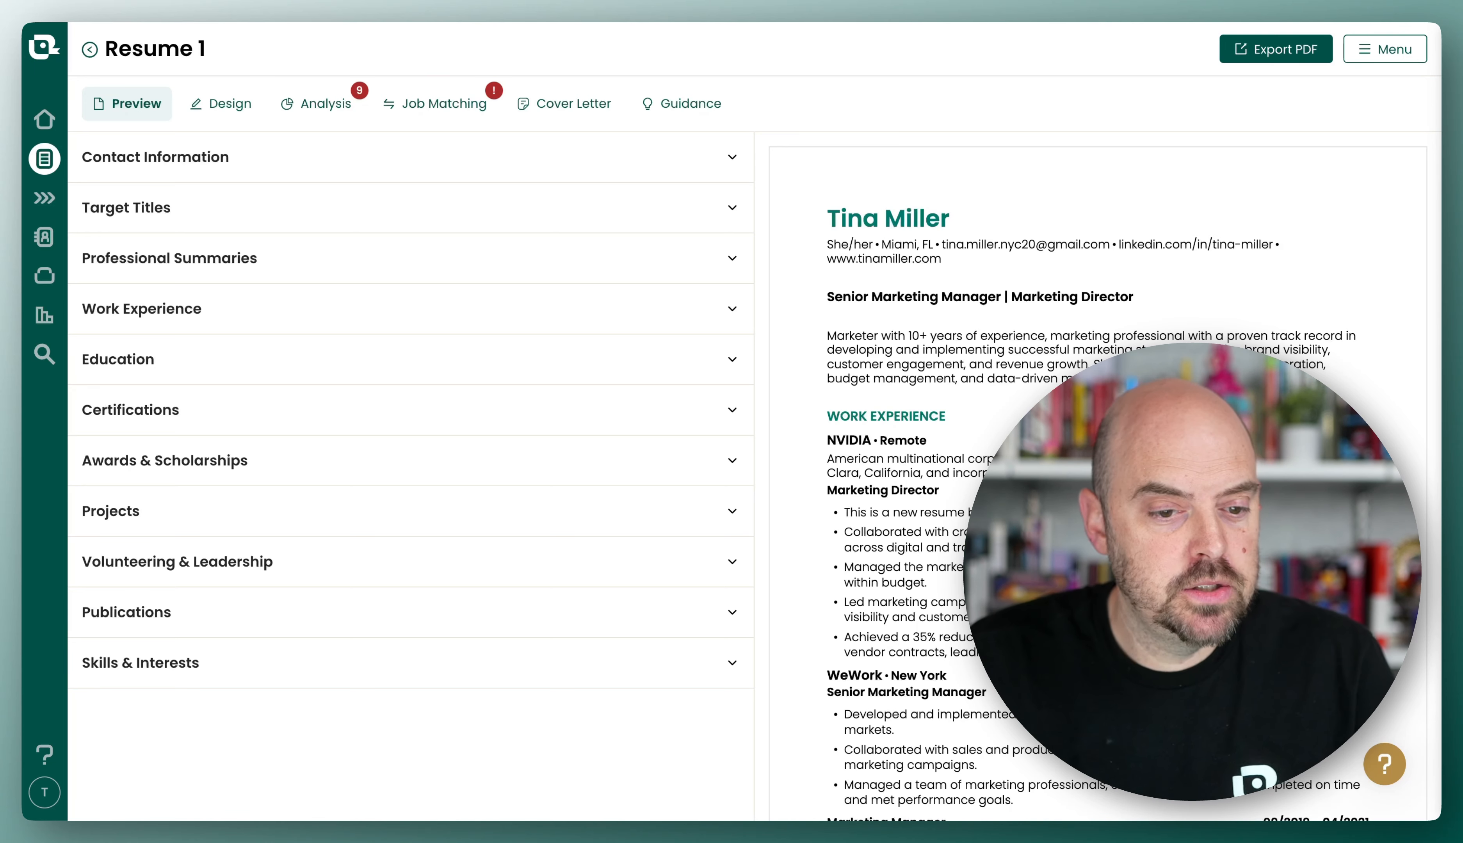
Open the Georgia Institute of Technology degree in Education, review its location, GPA, degree, field, date and additional information fields, and save it unchanged
{"action": "left_click", "coordinate": [118, 360]}
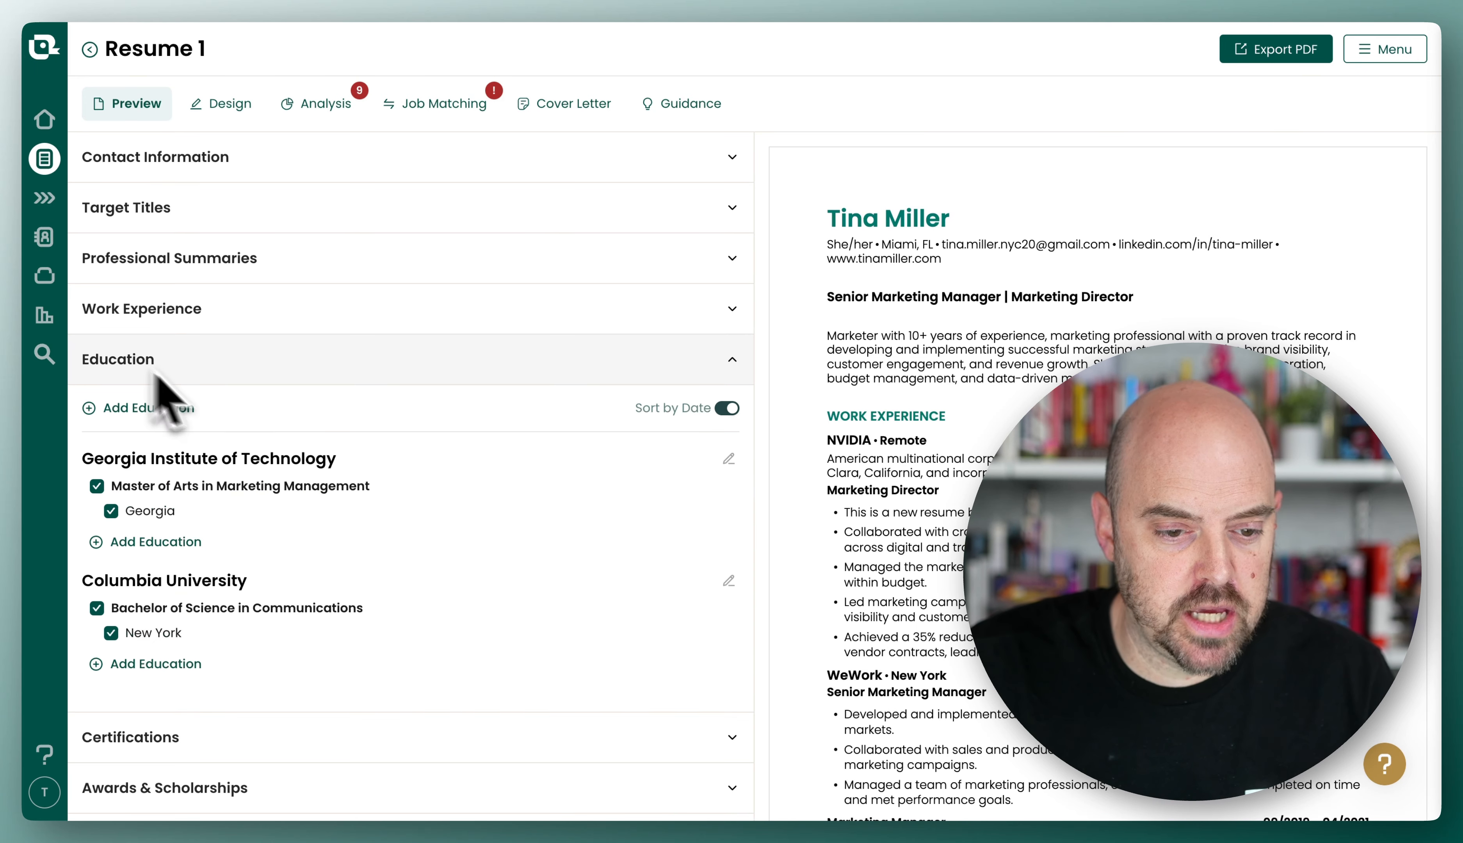
{"action": "scroll", "coordinate": [663, 245], "scroll_direction": "down", "scroll_amount": 4}
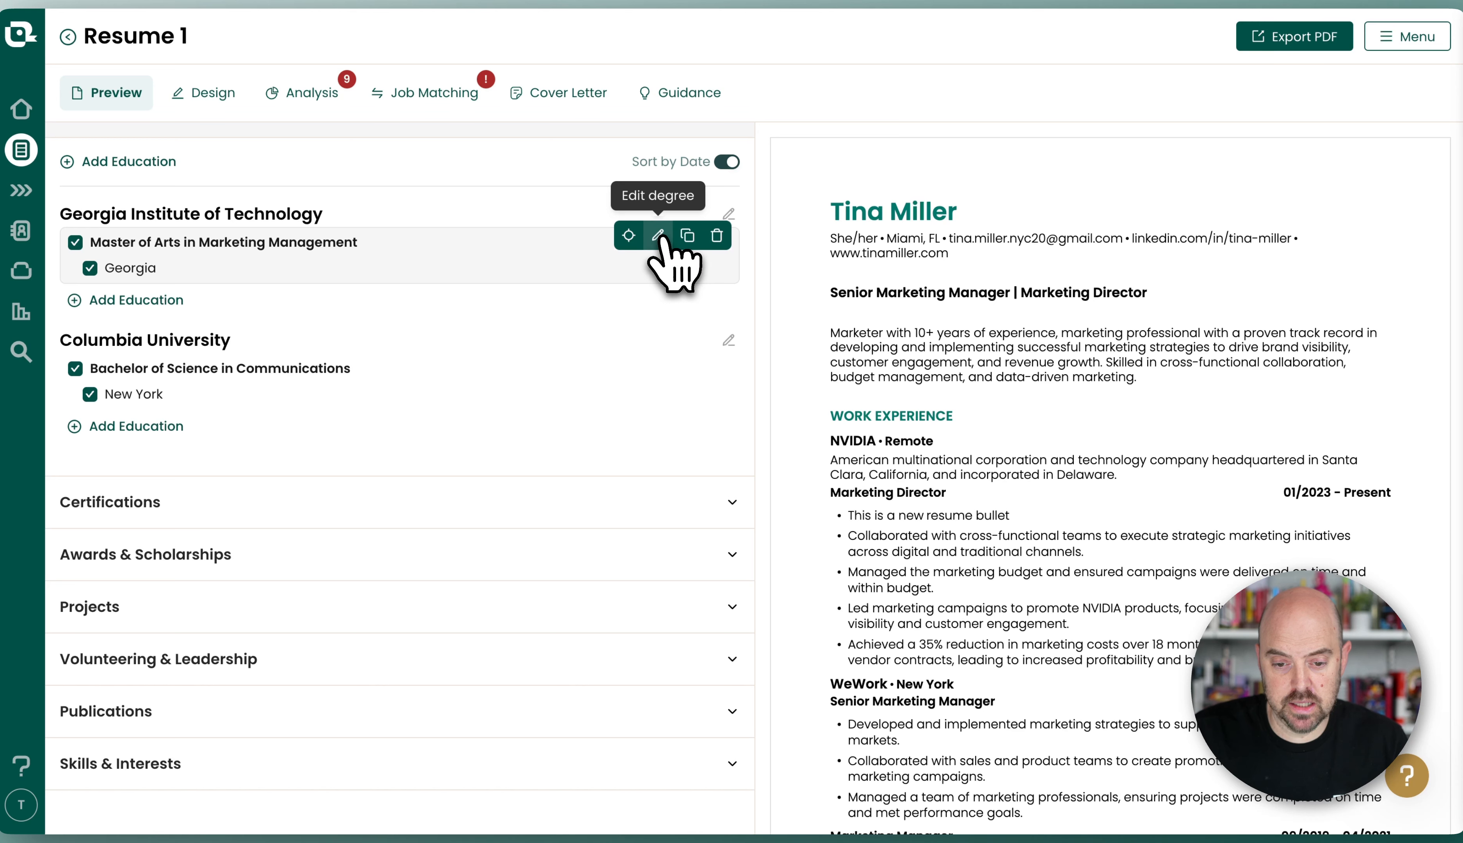
{"action": "left_click", "coordinate": [664, 244]}
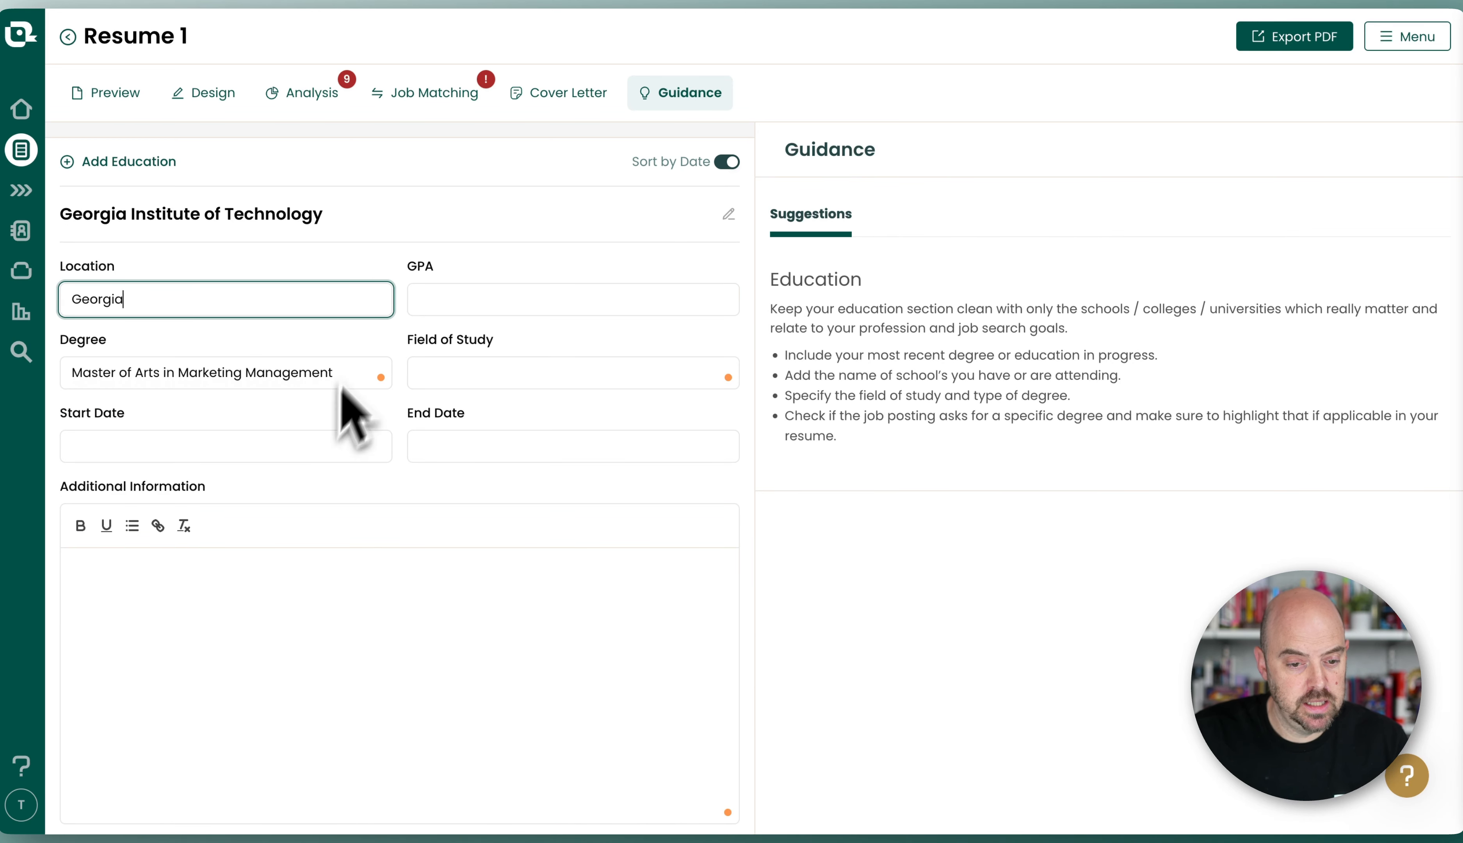
{"action": "left_click", "coordinate": [505, 313]}
{"action": "left_click", "coordinate": [156, 373]}
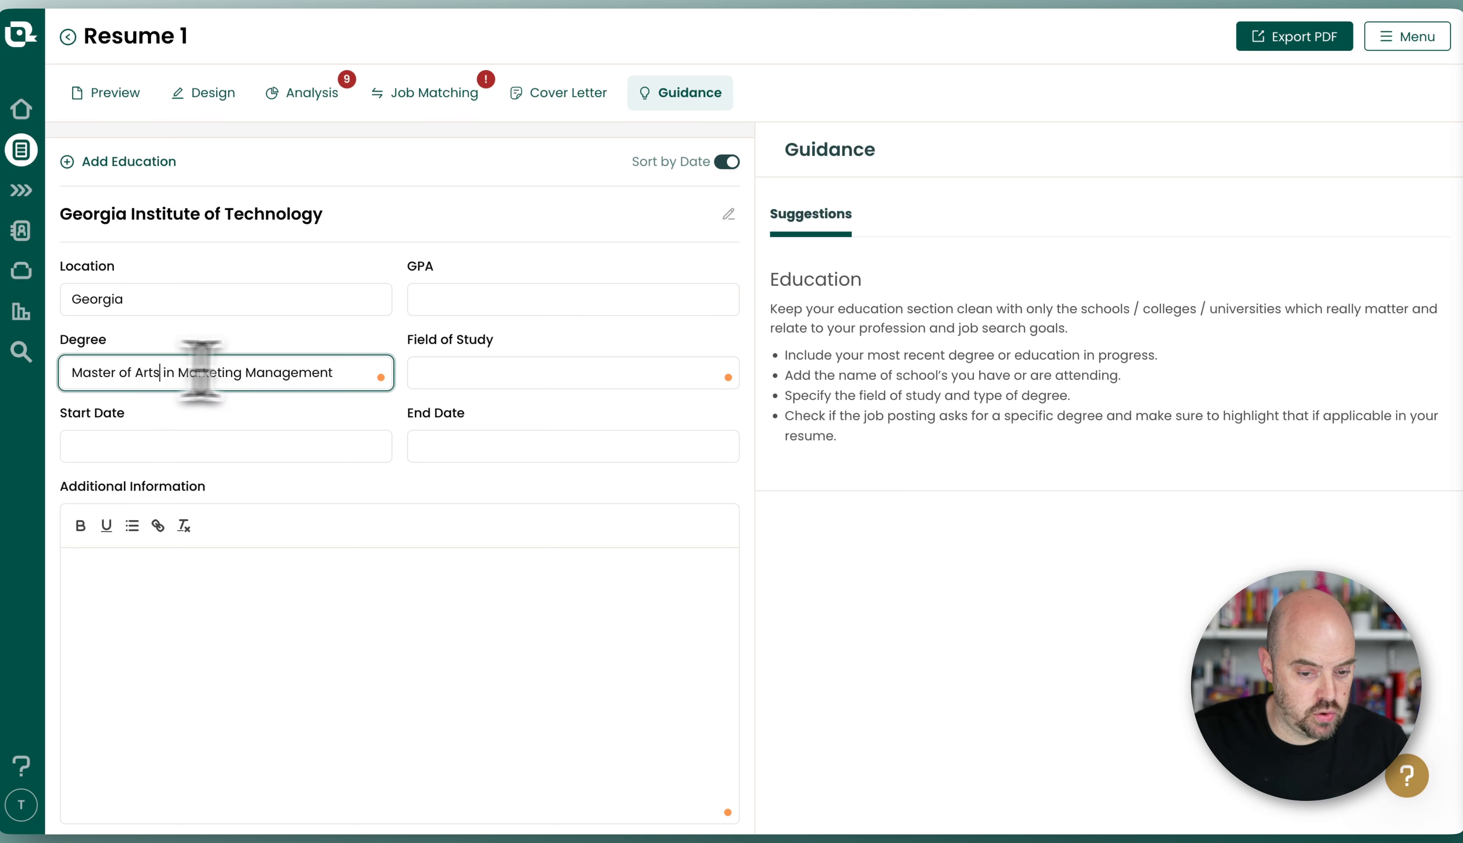
{"action": "left_click", "coordinate": [516, 373]}
{"action": "left_click", "coordinate": [326, 444]}
{"action": "left_click", "coordinate": [496, 445]}
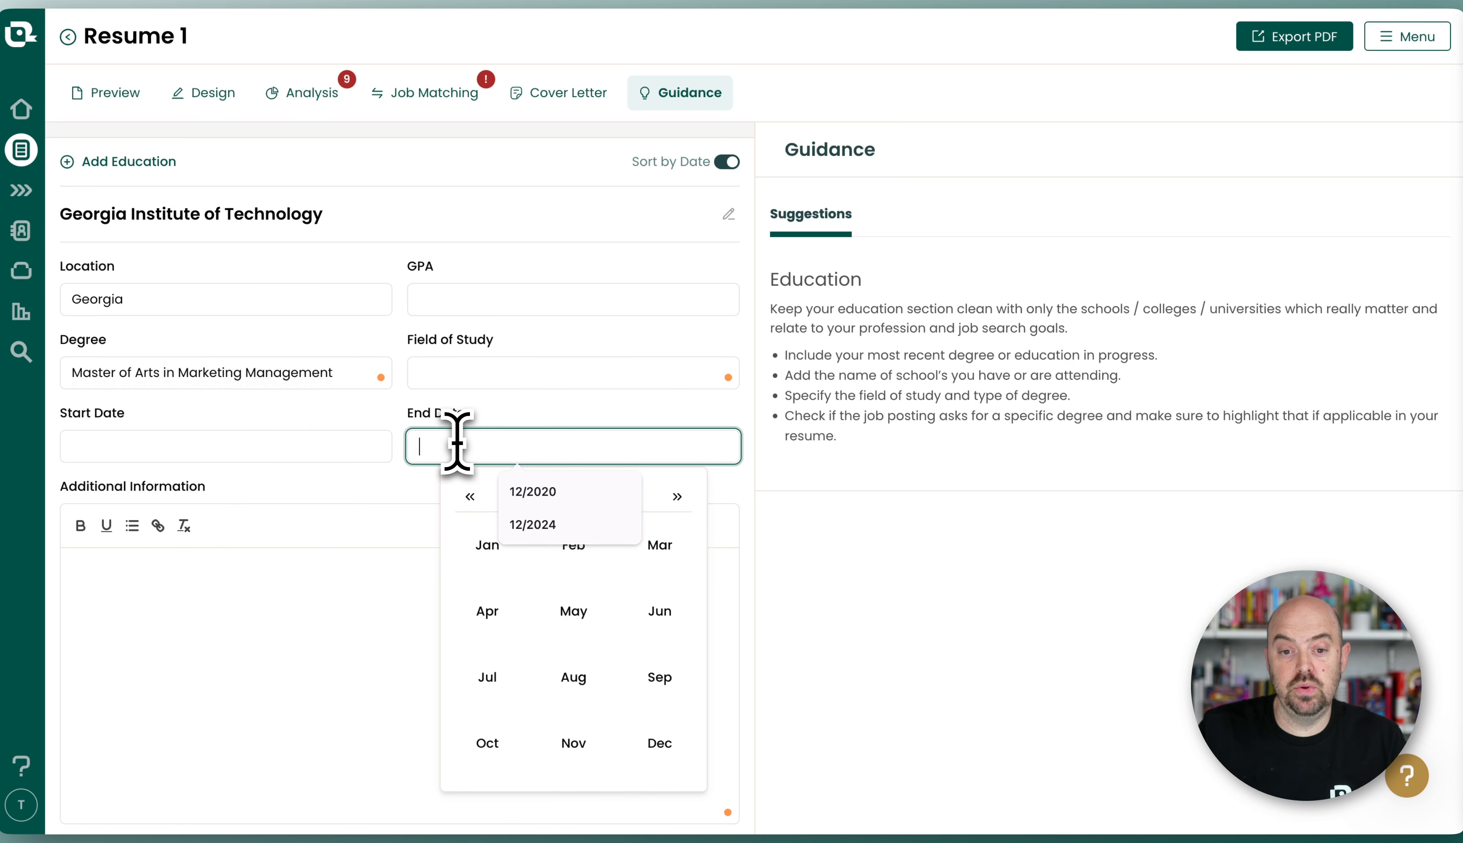
{"action": "left_click", "coordinate": [273, 615]}
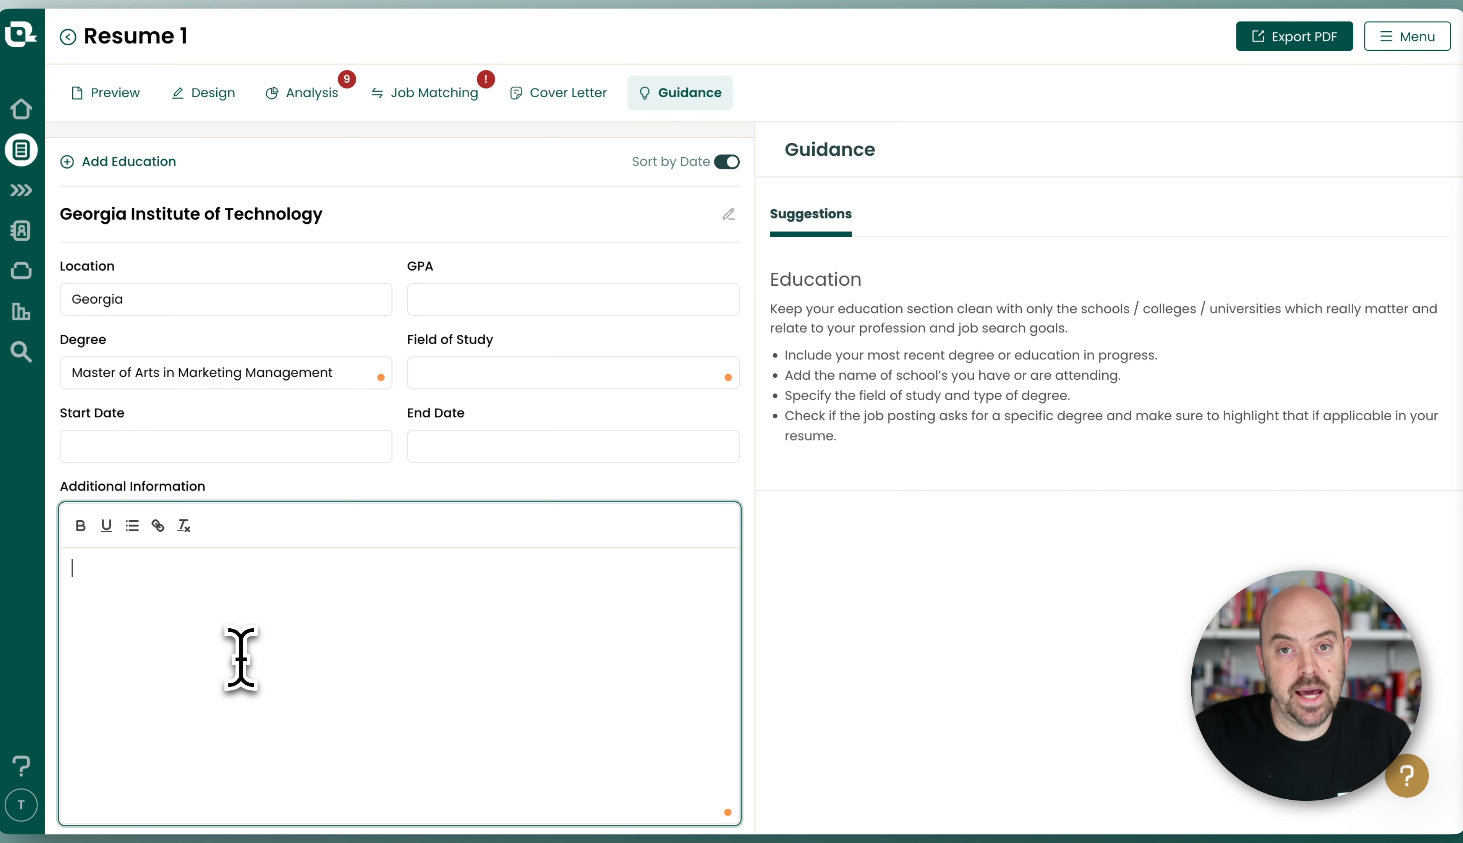
{"action": "scroll", "coordinate": [457, 669], "scroll_direction": "down", "scroll_amount": 4}
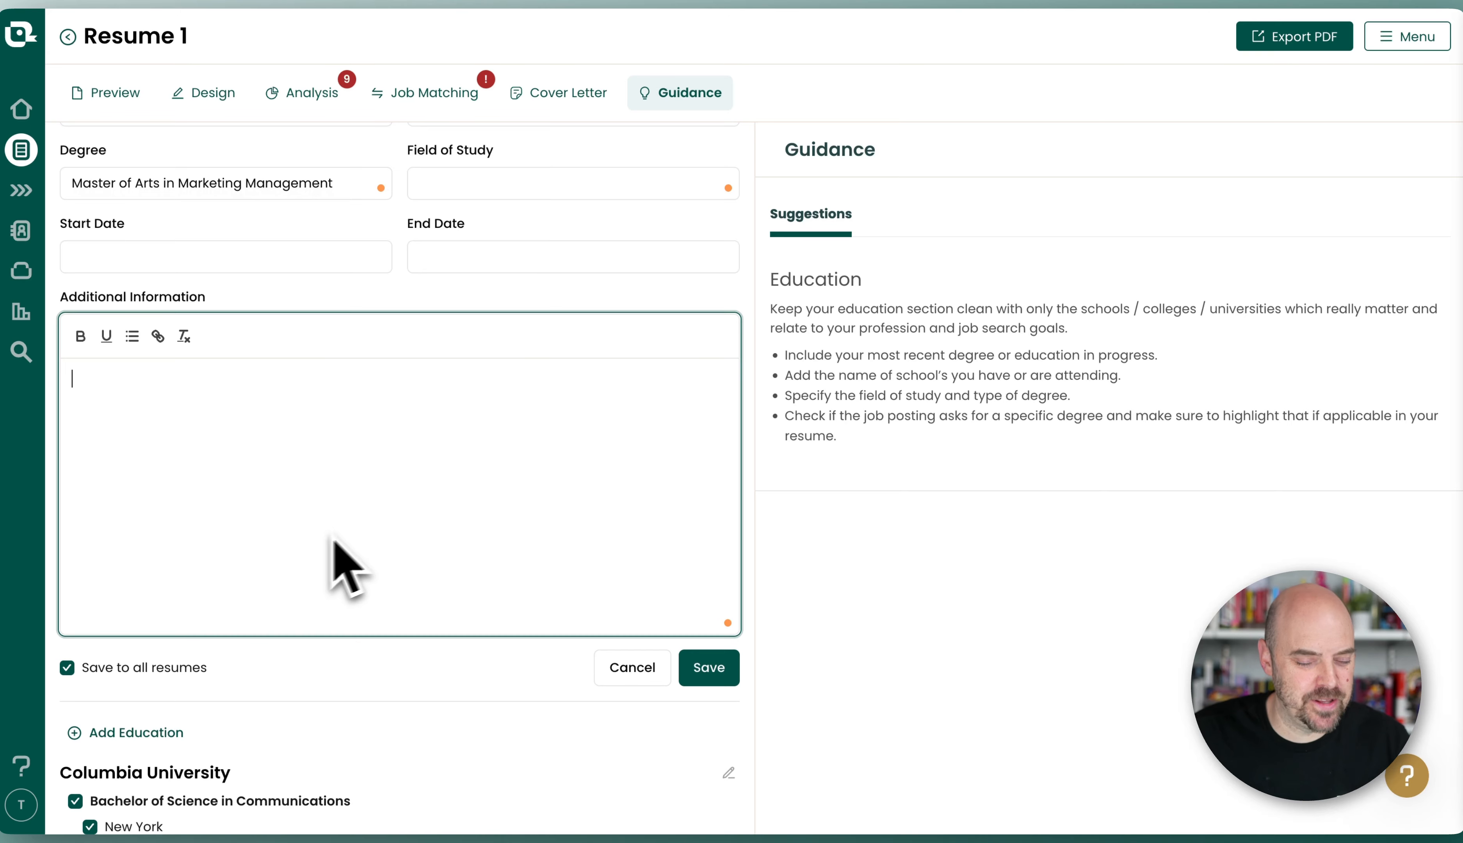
{"action": "left_click", "coordinate": [711, 673]}
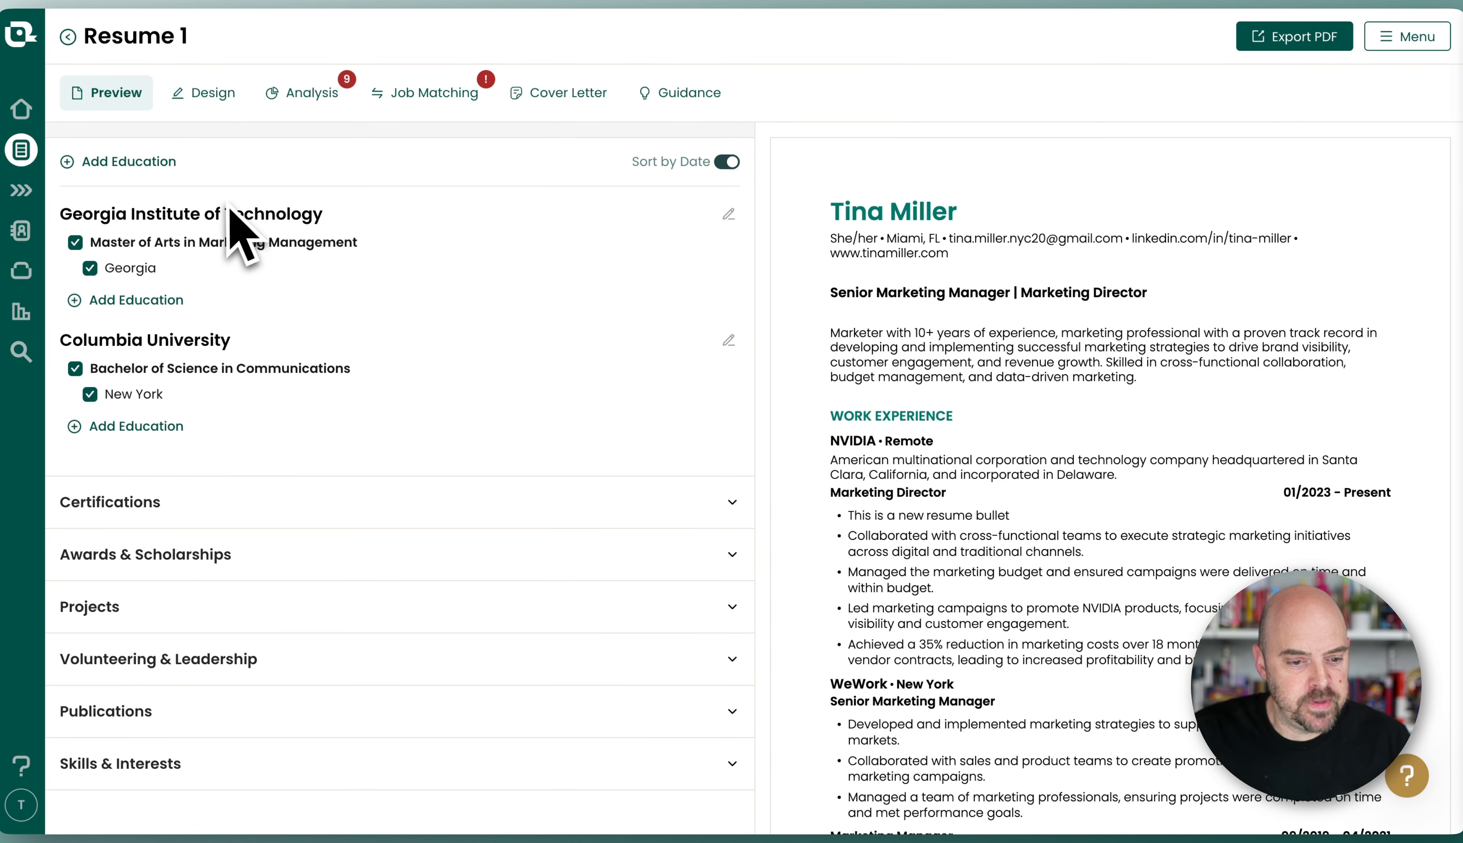
Turn off date sorting for the education entries, and open the Georgia Institute of Technology name for editing and cancel without changes
{"action": "scroll", "coordinate": [192, 223], "scroll_direction": "up", "scroll_amount": 1}
{"action": "left_click", "coordinate": [726, 192]}
{"action": "left_click", "coordinate": [729, 244]}
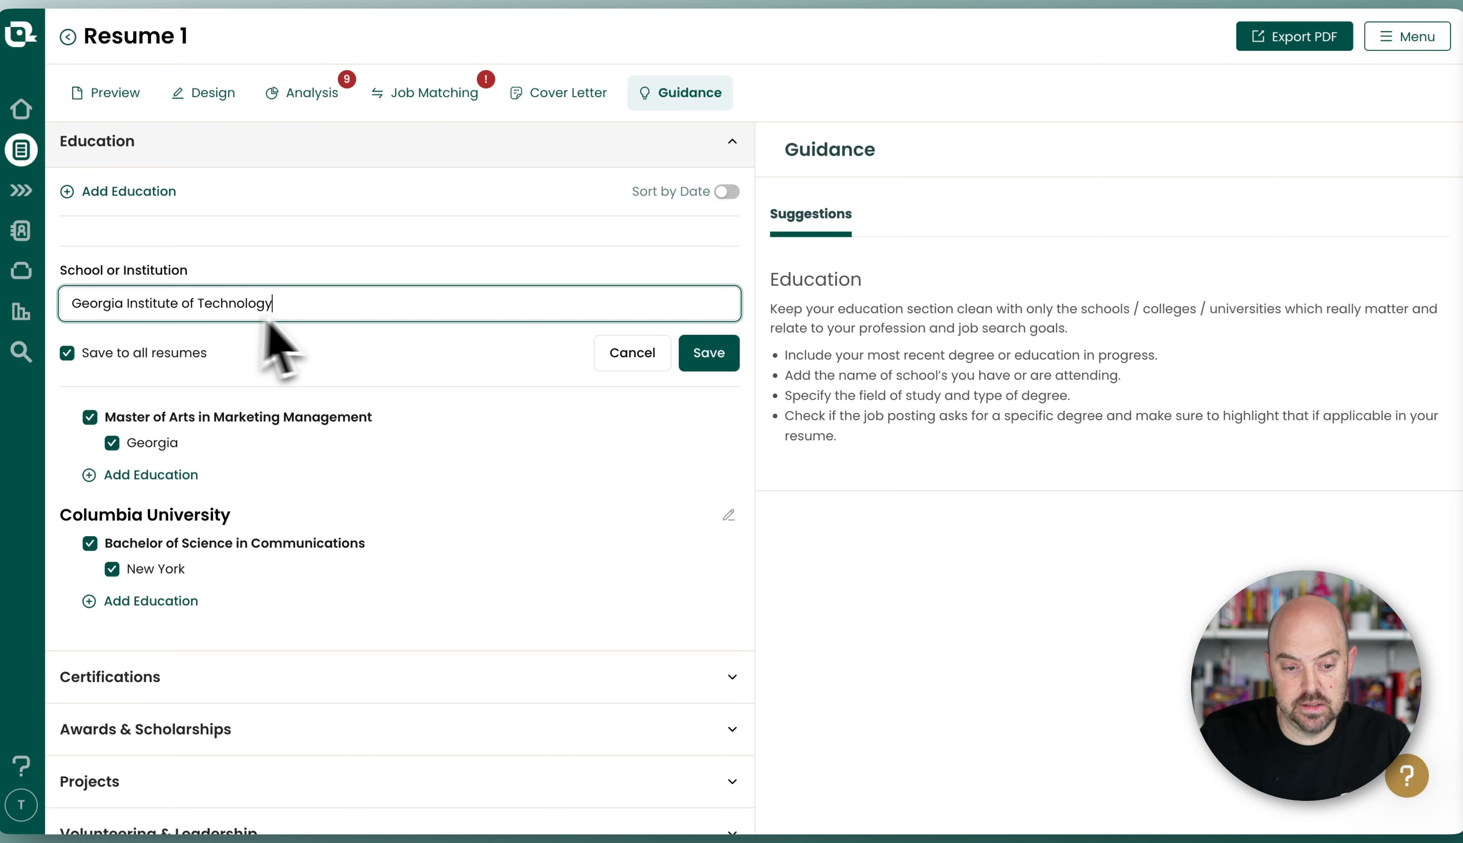
{"action": "left_click", "coordinate": [636, 366]}
{"action": "left_click", "coordinate": [634, 368]}
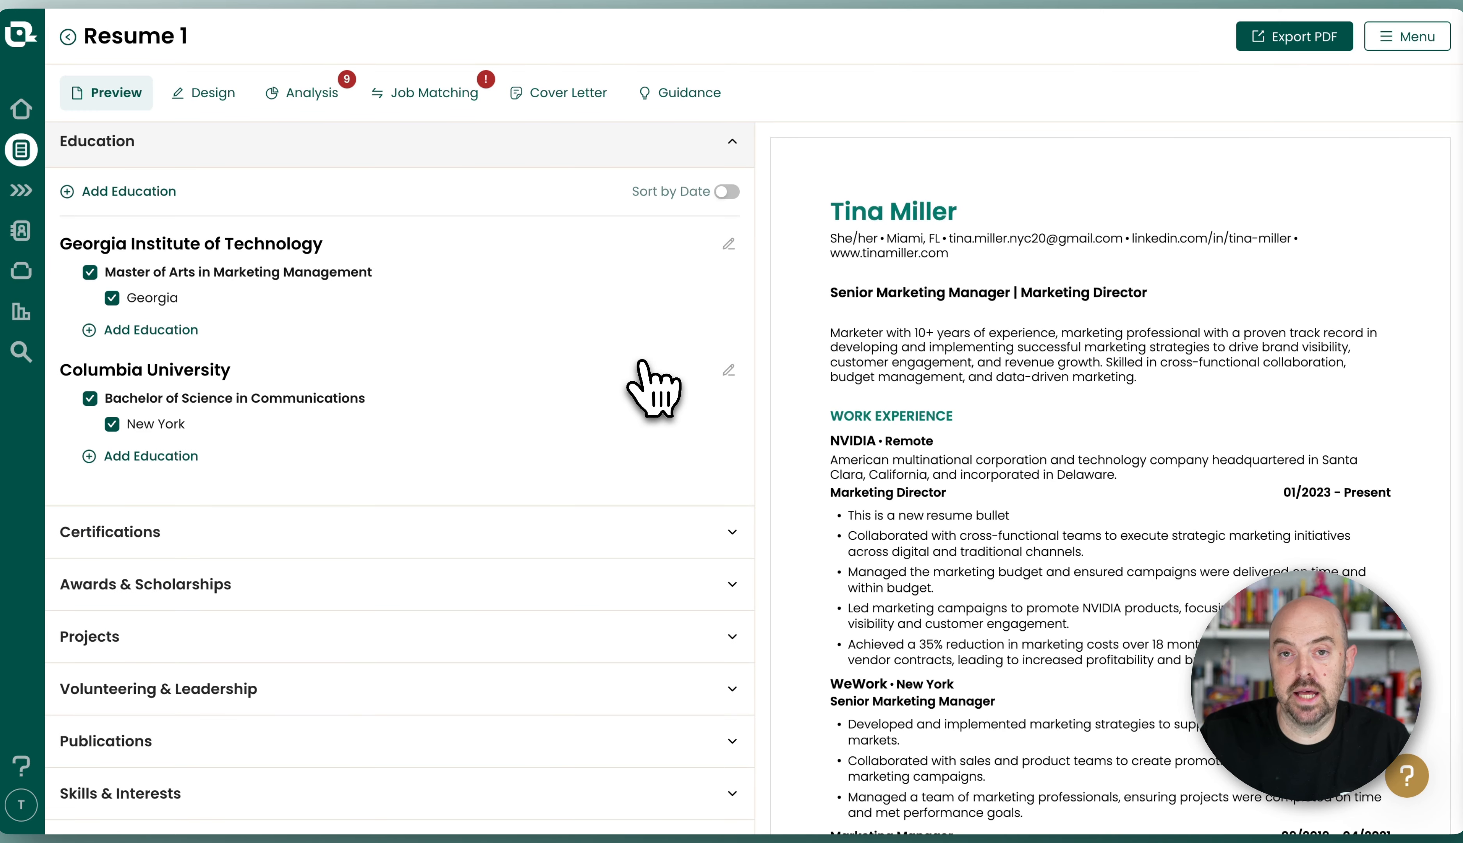
Add a second degree named "Degree 2" under Georgia Institute of Technology, save it, and check it in the resume preview
{"action": "mouse_move", "coordinate": [473, 304]}
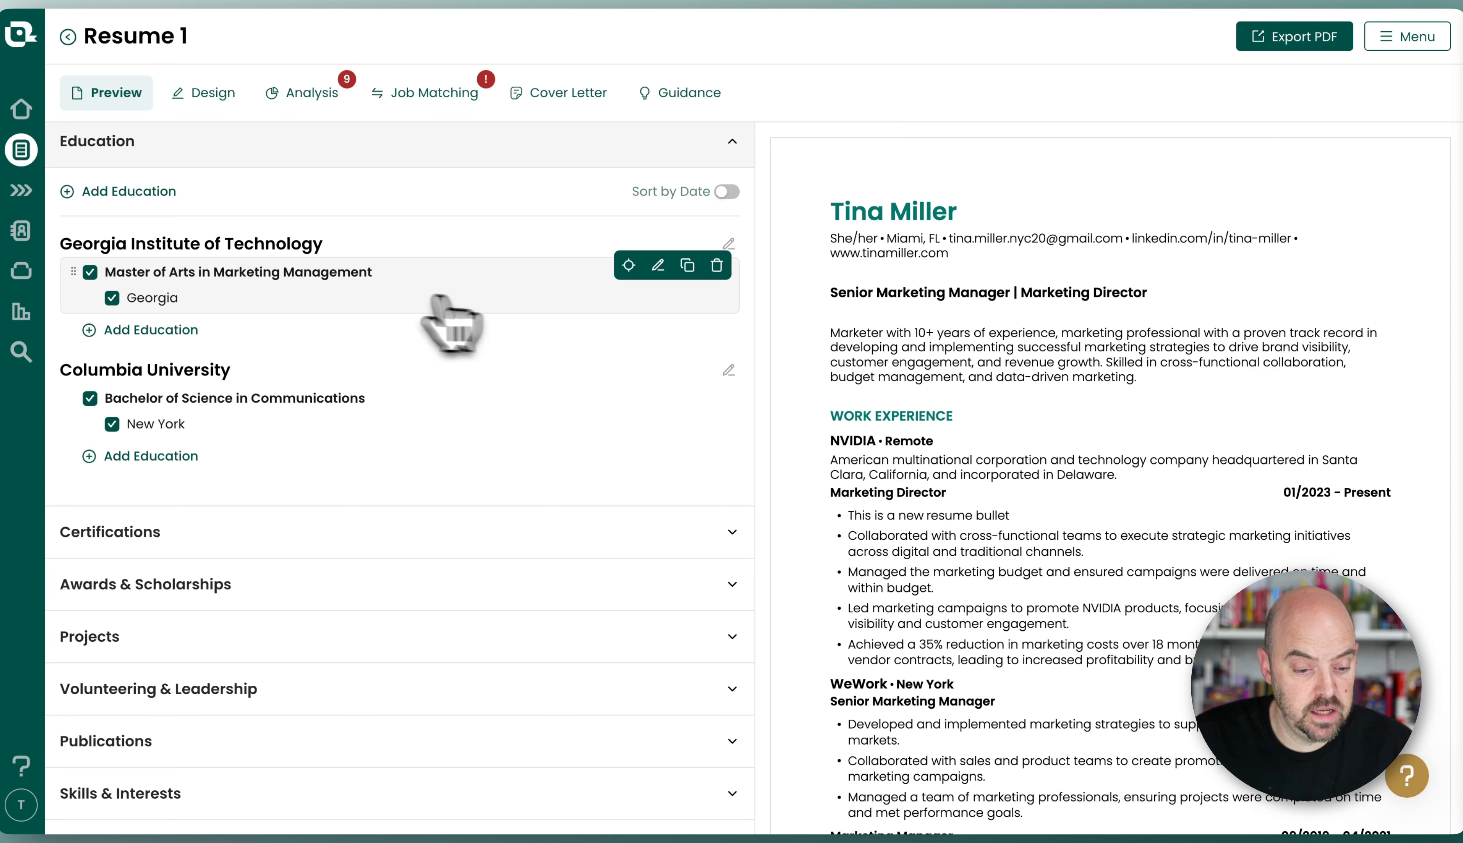
{"action": "left_click", "coordinate": [162, 331]}
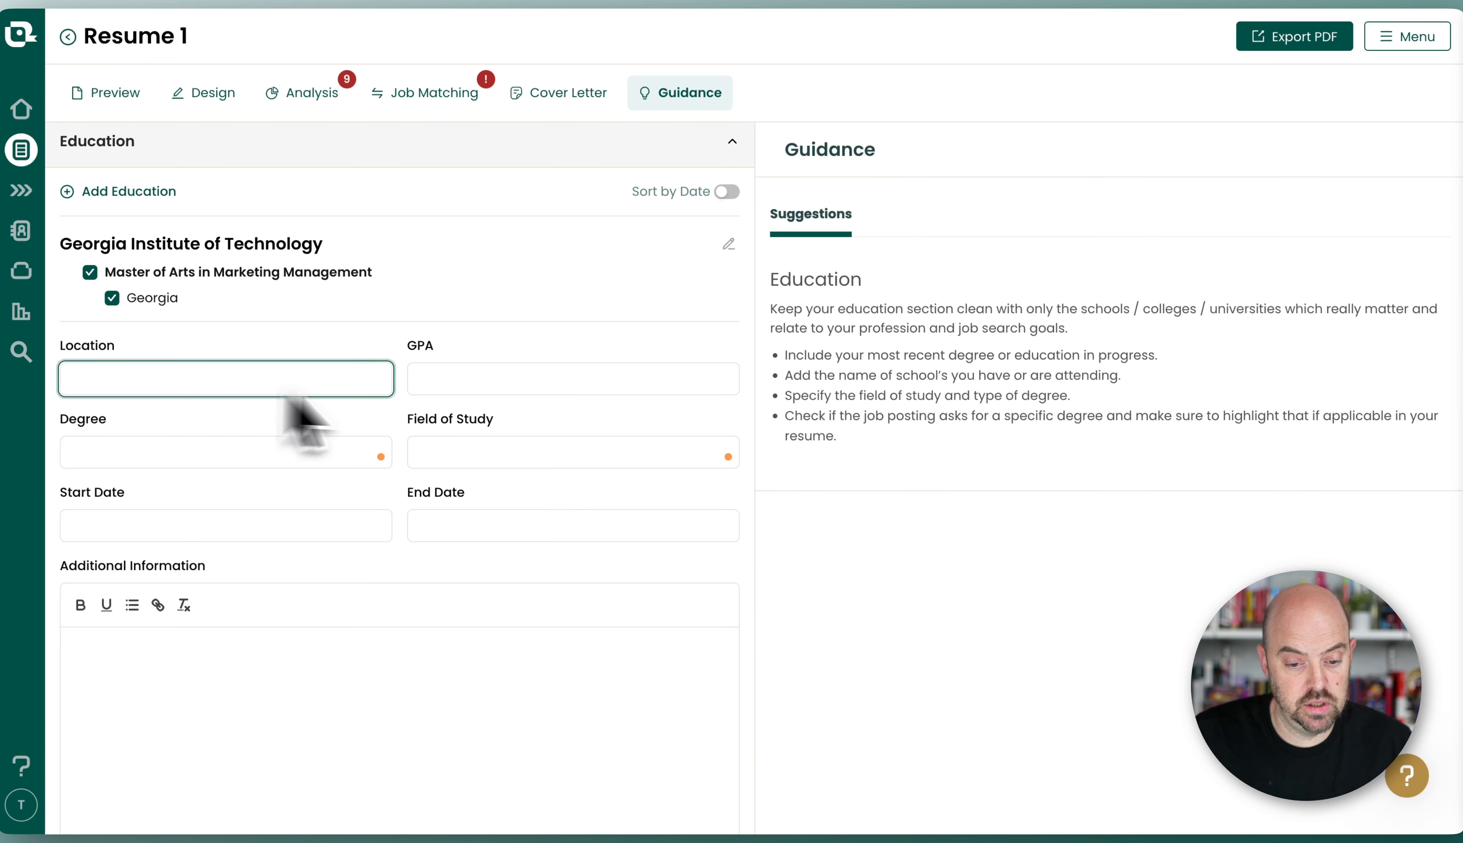
{"action": "left_click", "coordinate": [166, 460]}
{"action": "type", "text": "Degree 2"}
{"action": "scroll", "coordinate": [348, 523], "scroll_direction": "down", "scroll_amount": 5}
{"action": "left_click", "coordinate": [703, 755]}
{"action": "scroll", "coordinate": [1133, 408], "scroll_direction": "down", "scroll_amount": 10}
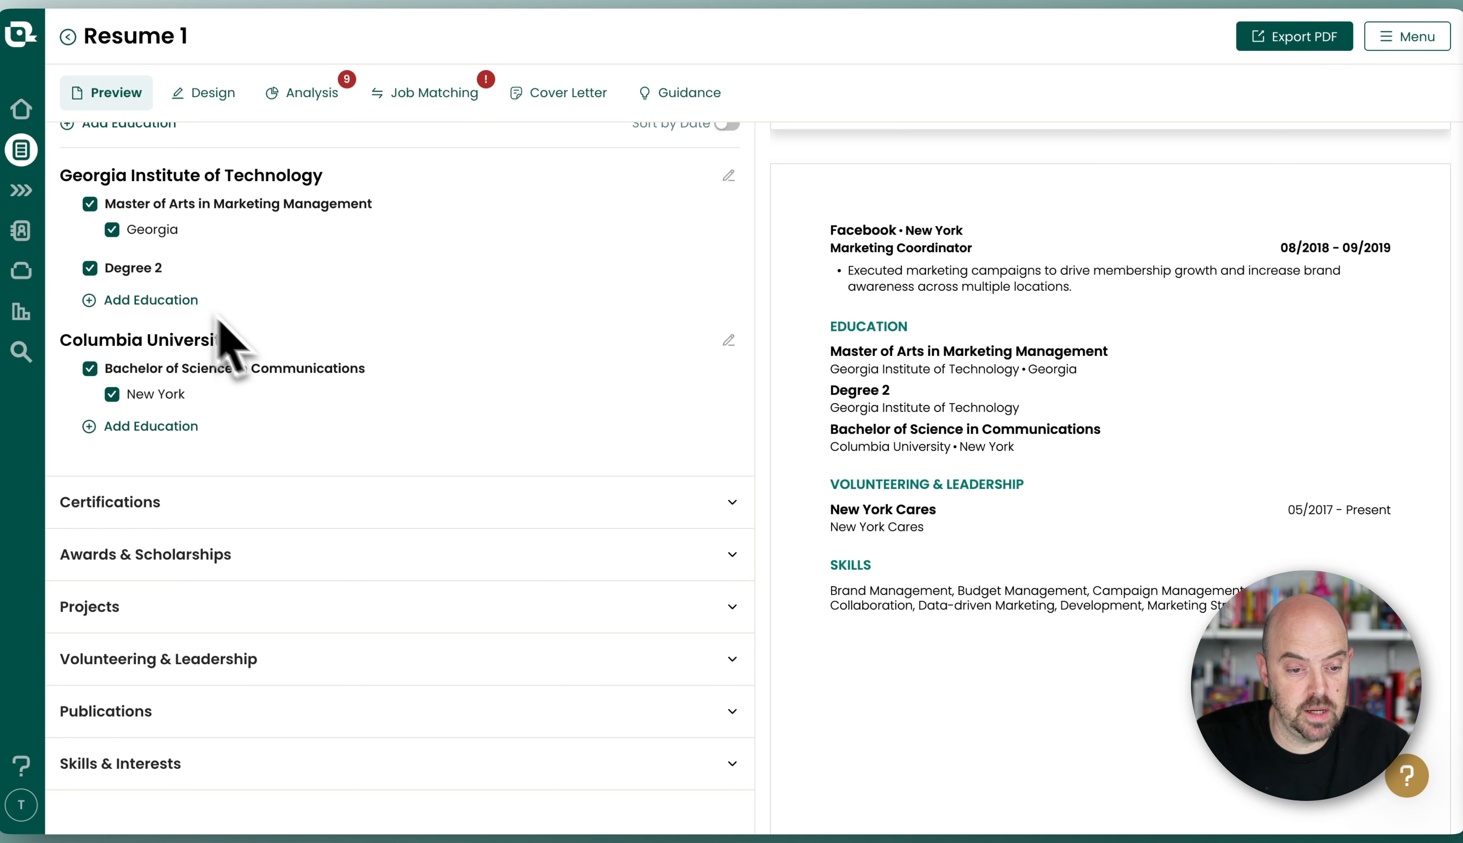
Set the end date of the Master of Arts in Marketing Management to 12/2020, save, and locate the entry in the preview
{"action": "scroll", "coordinate": [250, 342], "scroll_direction": "up", "scroll_amount": 1}
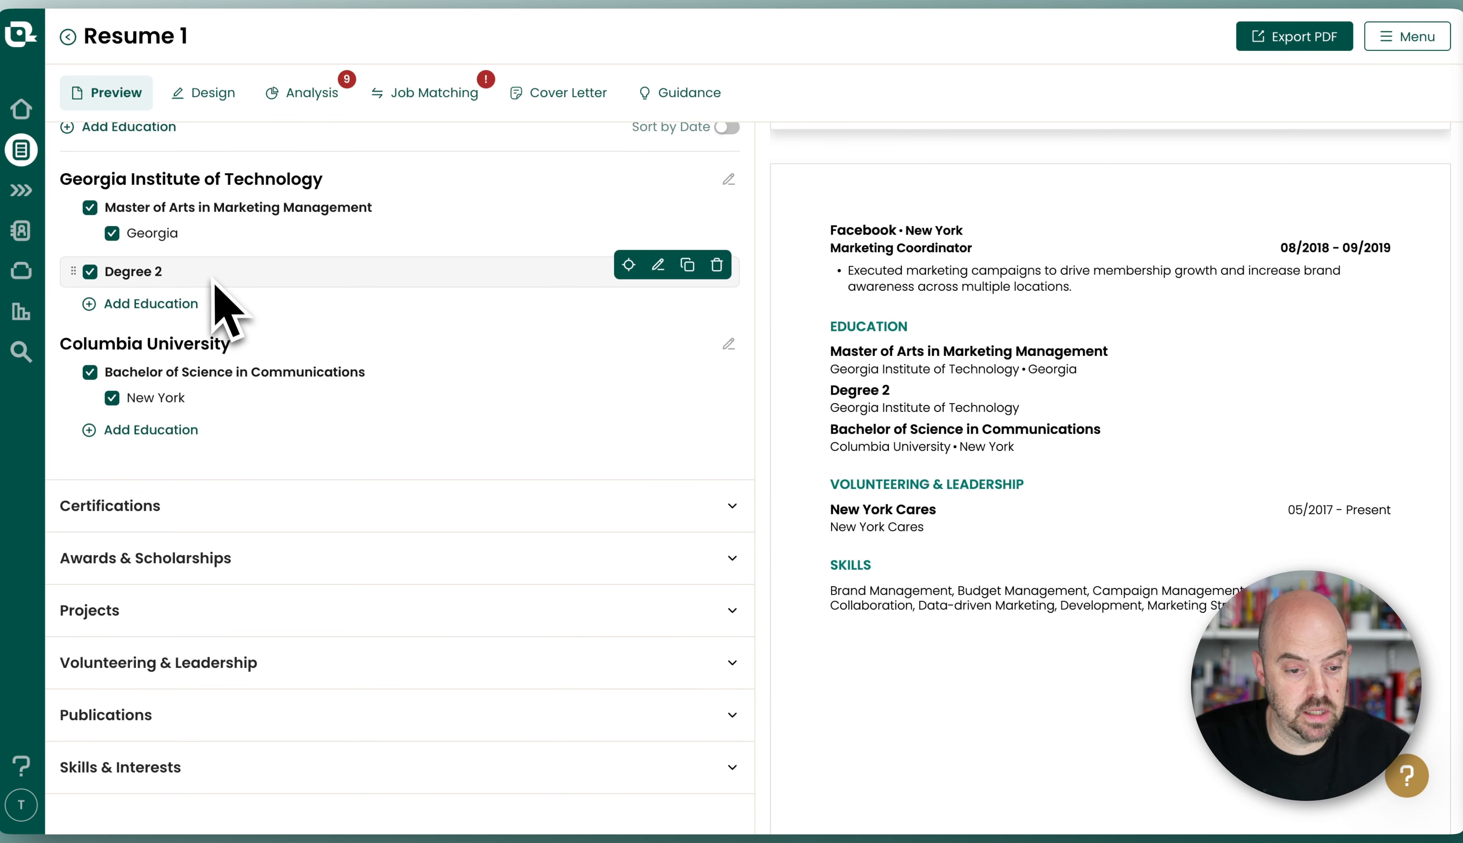
{"action": "left_click", "coordinate": [658, 200]}
{"action": "left_click", "coordinate": [558, 412]}
{"action": "left_click", "coordinate": [558, 464]}
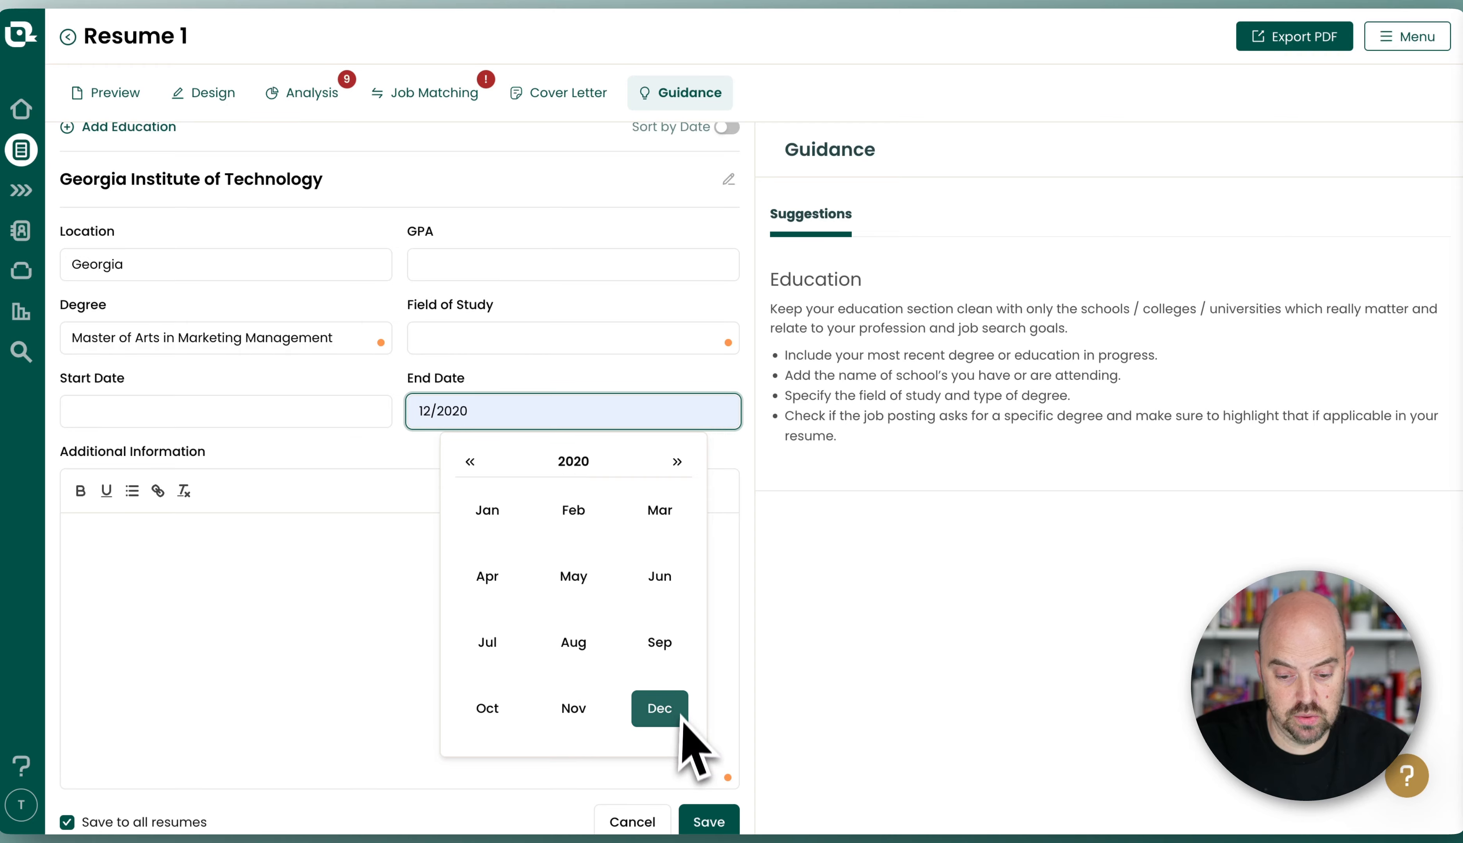
{"action": "left_click", "coordinate": [410, 615]}
{"action": "left_click", "coordinate": [711, 822]}
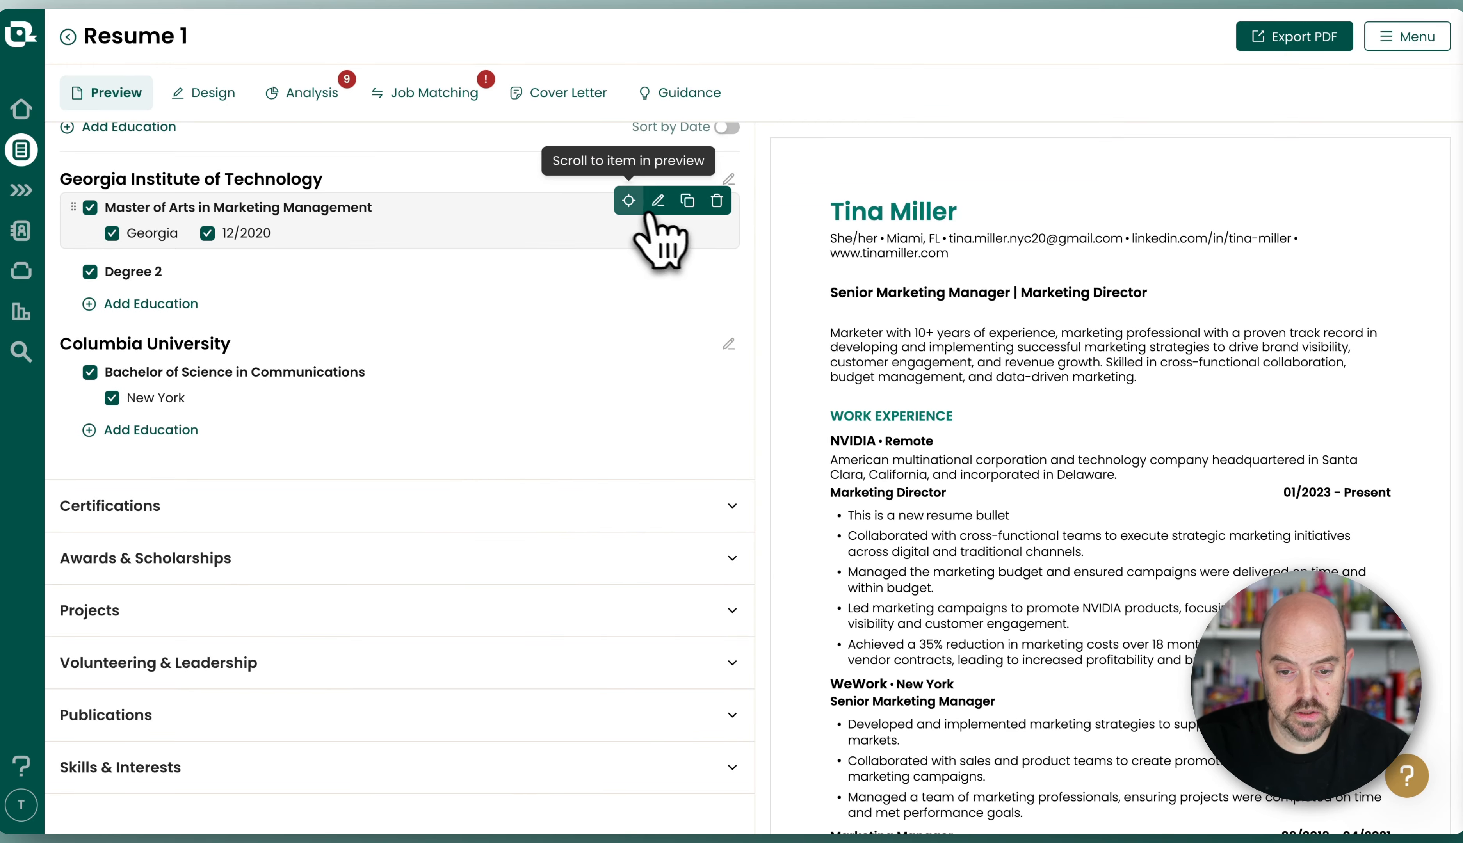
{"action": "left_click", "coordinate": [629, 201]}
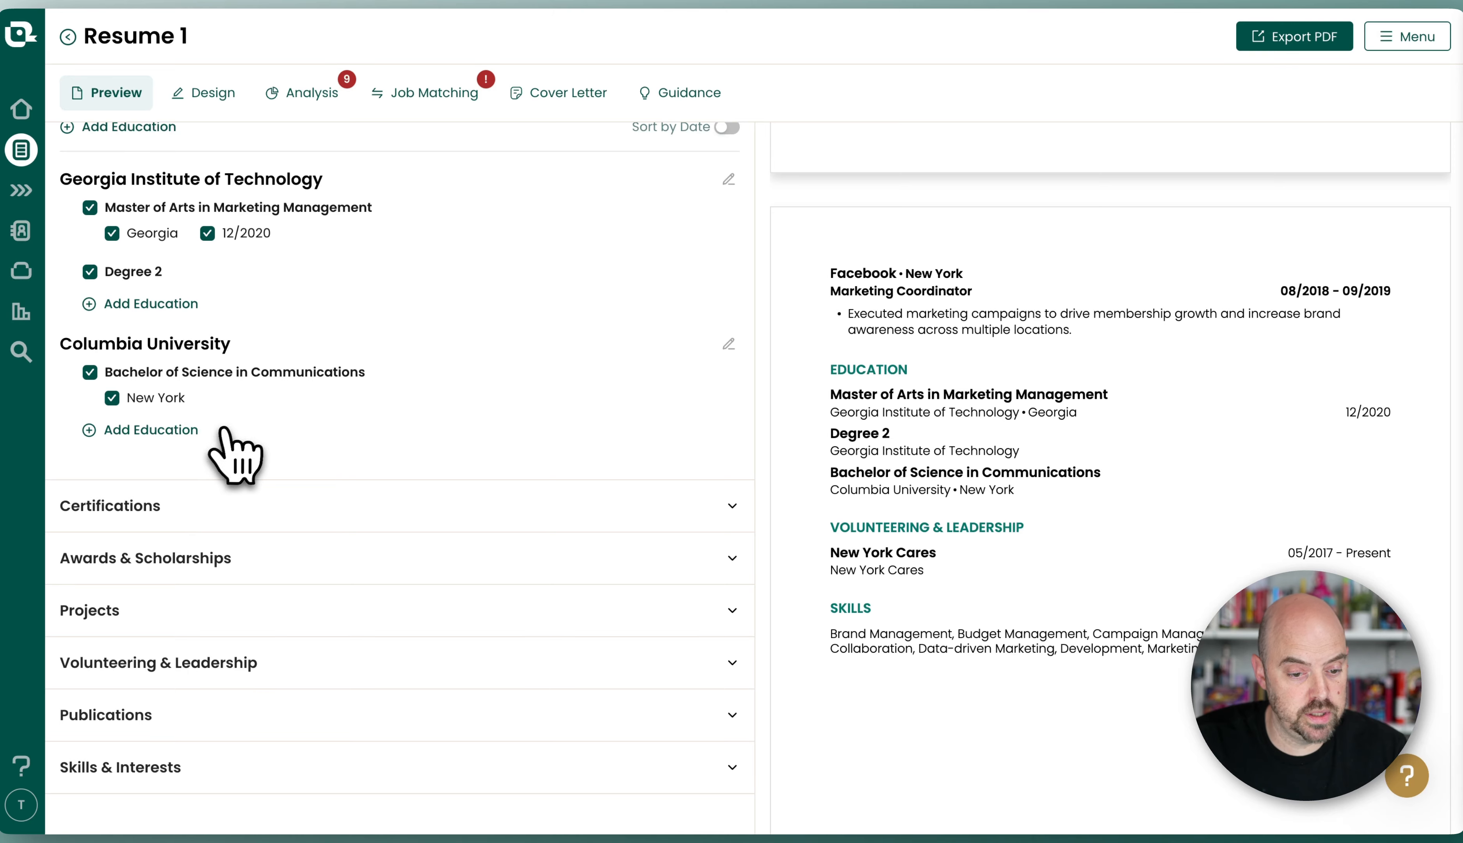
Change the resume's date format to Numbers (YYYY) in the design styling and check the education dates in the preview
{"action": "scroll", "coordinate": [255, 451], "scroll_direction": "up", "scroll_amount": 1}
{"action": "left_click", "coordinate": [210, 95]}
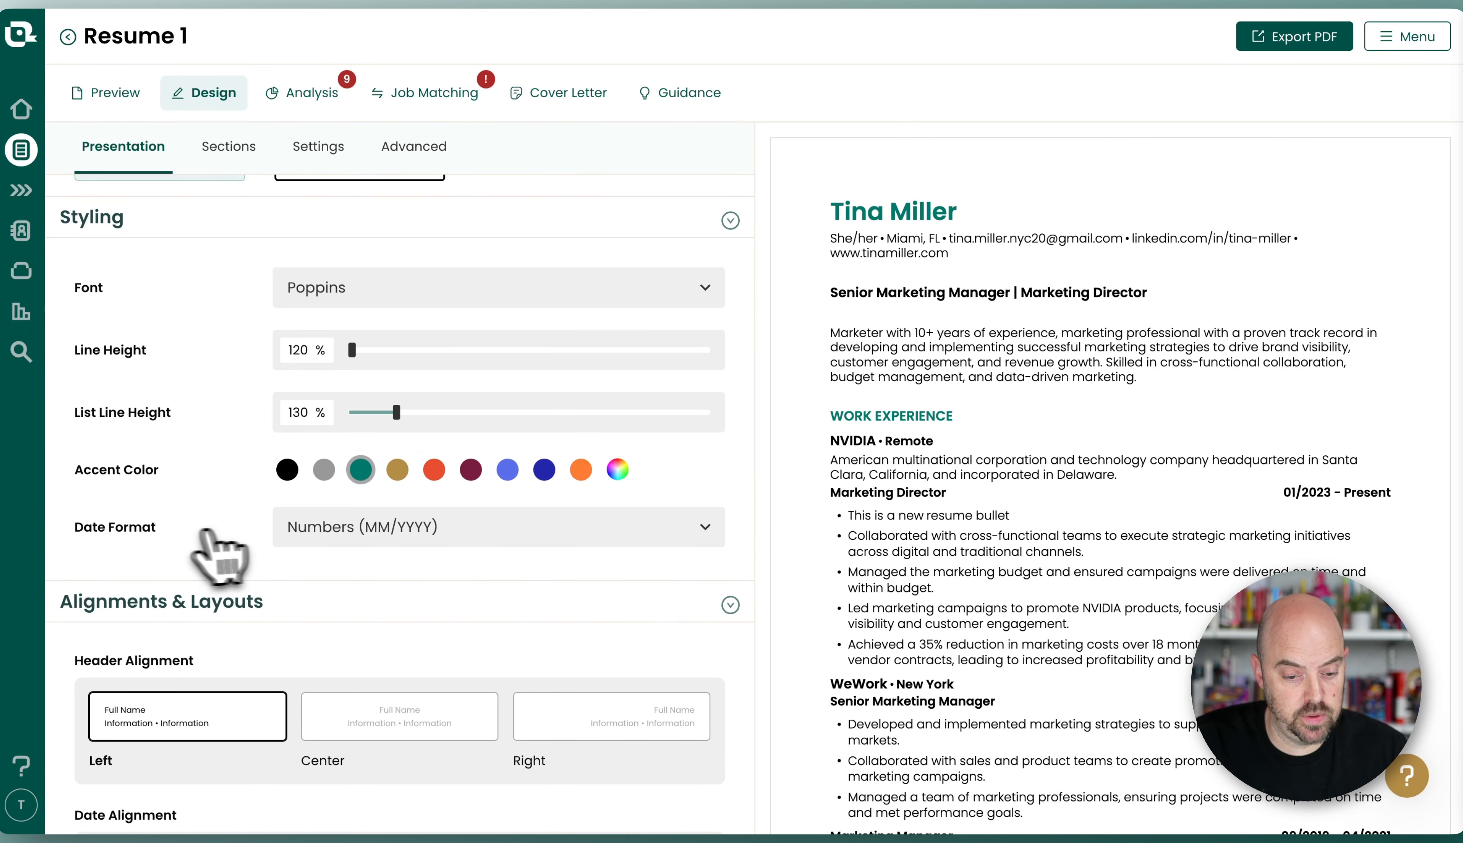
{"action": "left_click", "coordinate": [413, 526]}
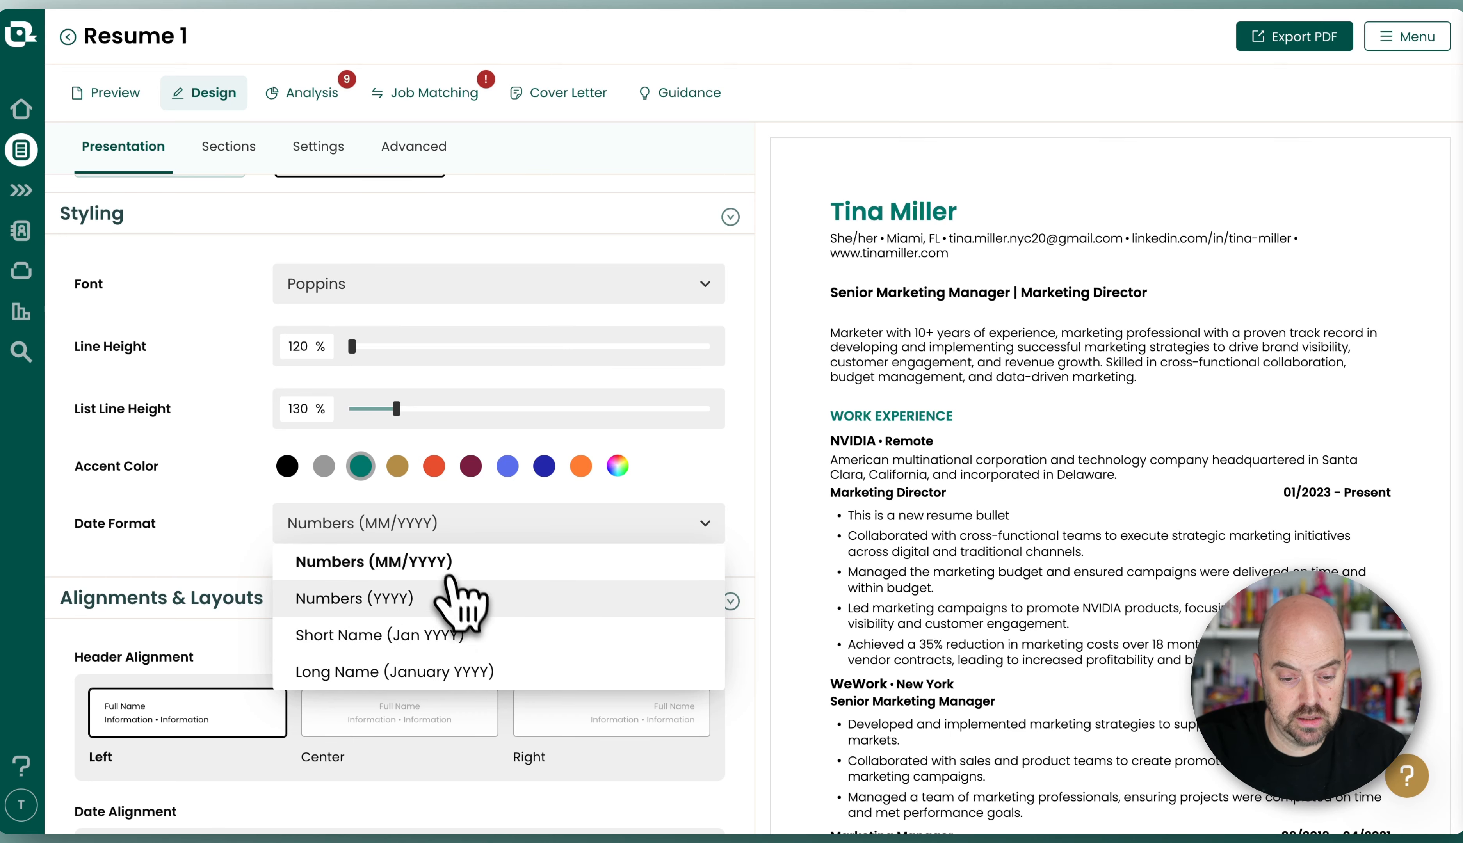
{"action": "left_click", "coordinate": [510, 598]}
{"action": "scroll", "coordinate": [1234, 561], "scroll_direction": "down", "scroll_amount": 10}
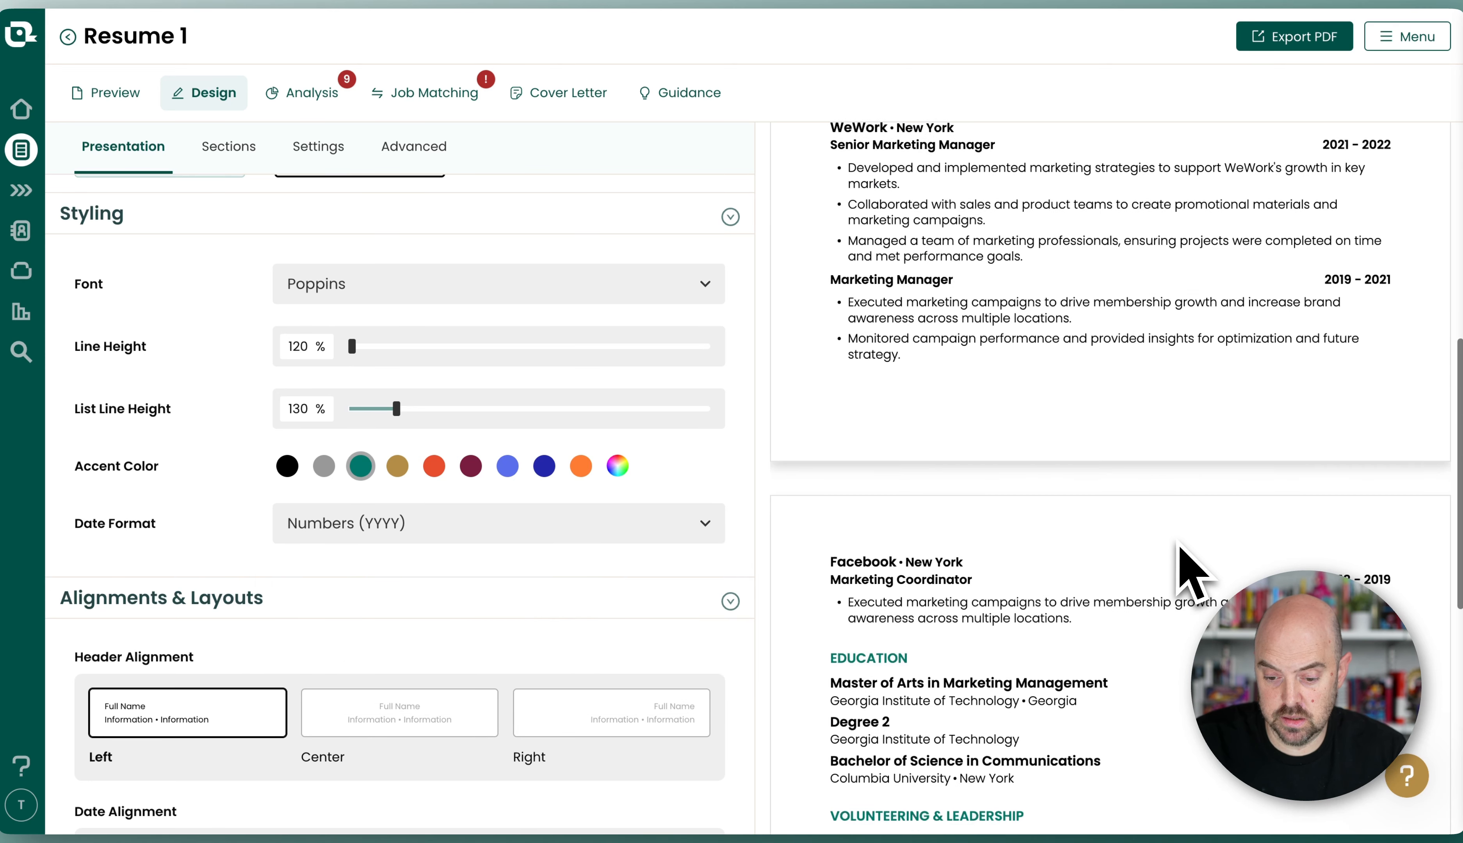
{"action": "scroll", "coordinate": [366, 575], "scroll_direction": "down", "scroll_amount": 1}
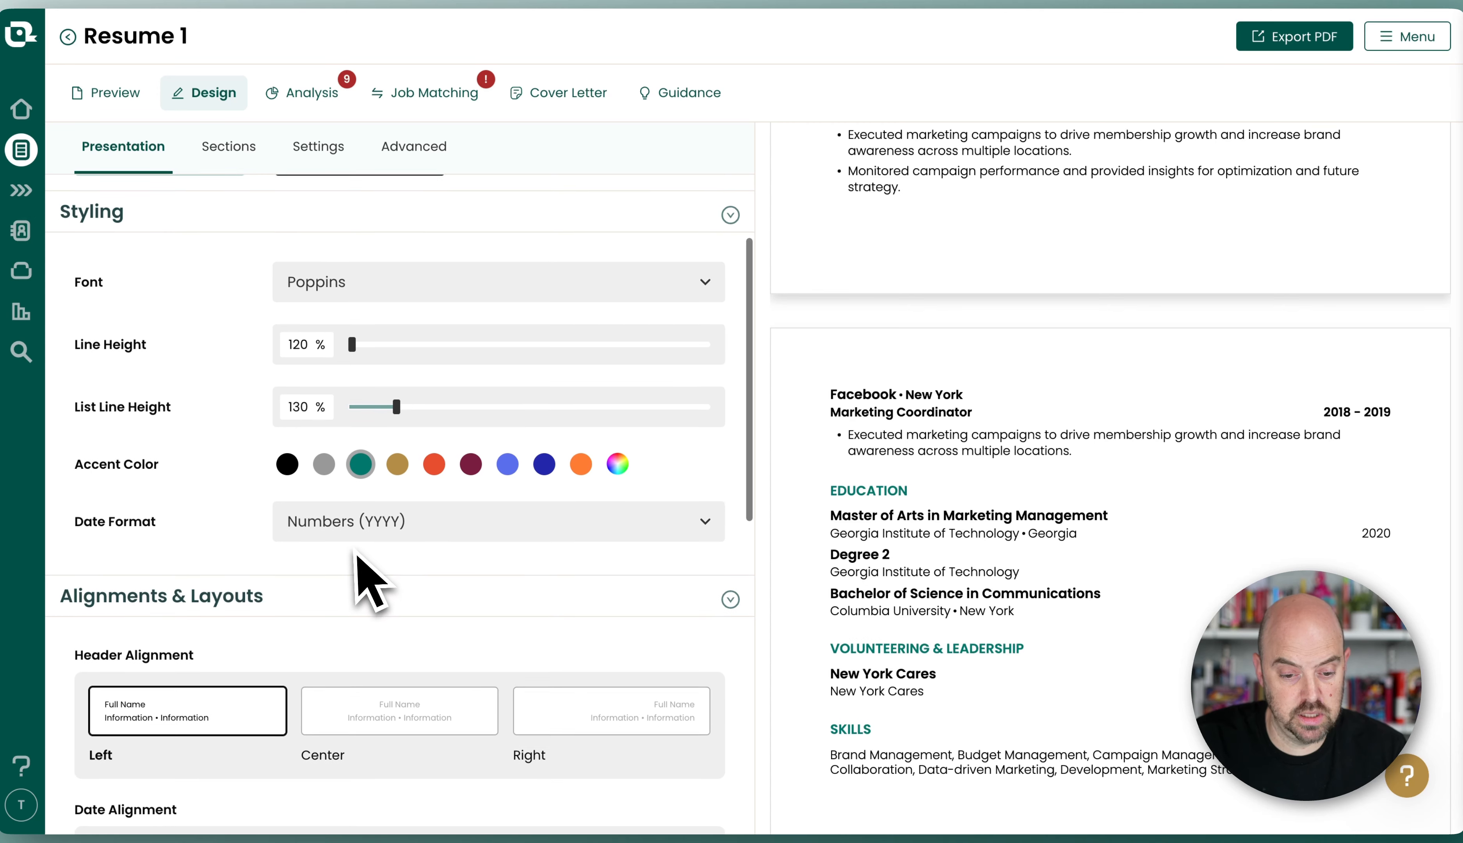
Set the resume design to show education by Institution
{"action": "scroll", "coordinate": [366, 549], "scroll_direction": "down", "scroll_amount": 4}
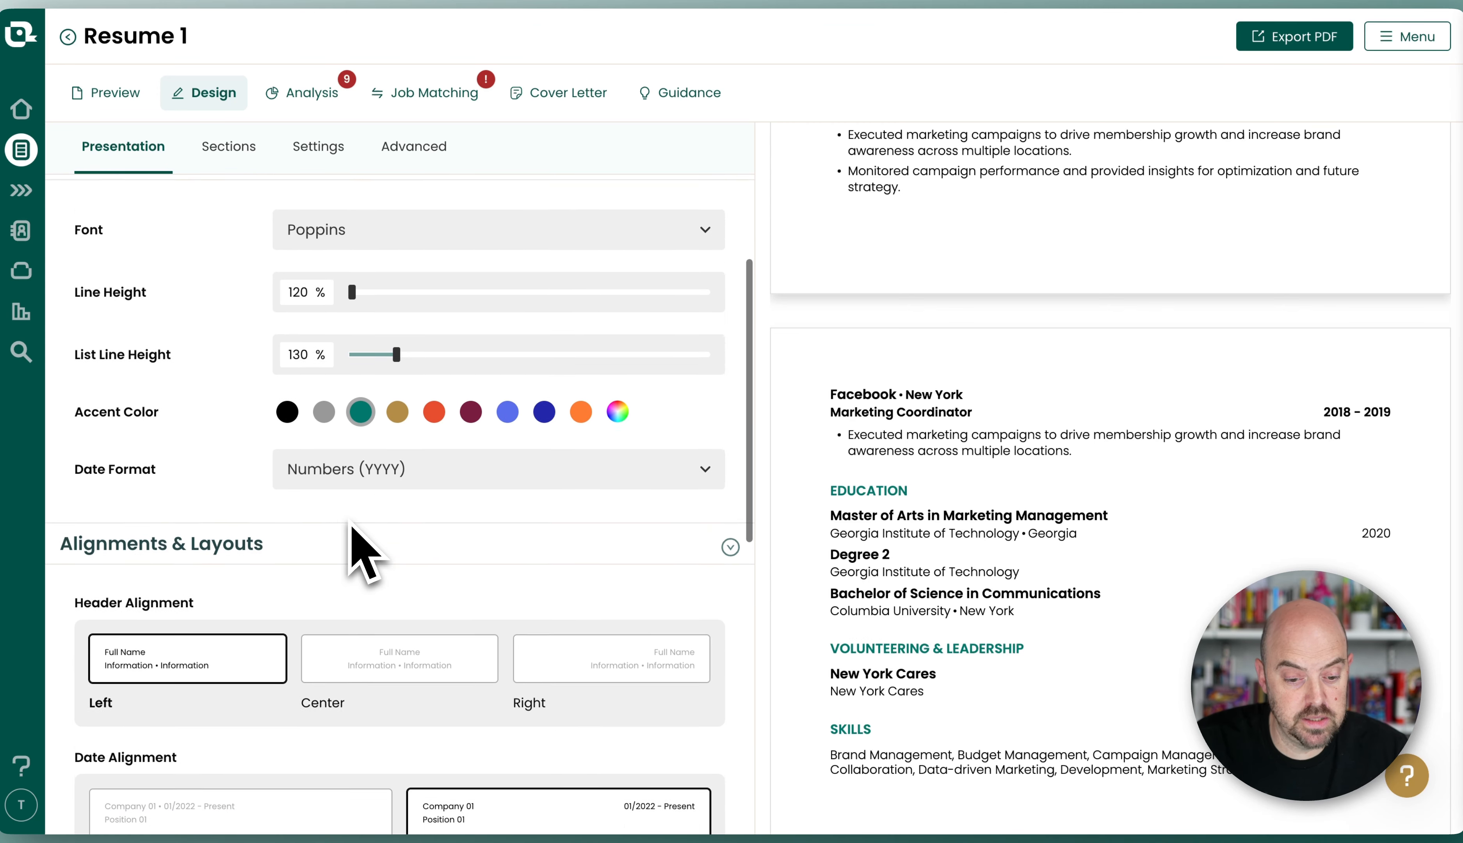
{"action": "scroll", "coordinate": [370, 489], "scroll_direction": "down", "scroll_amount": 3}
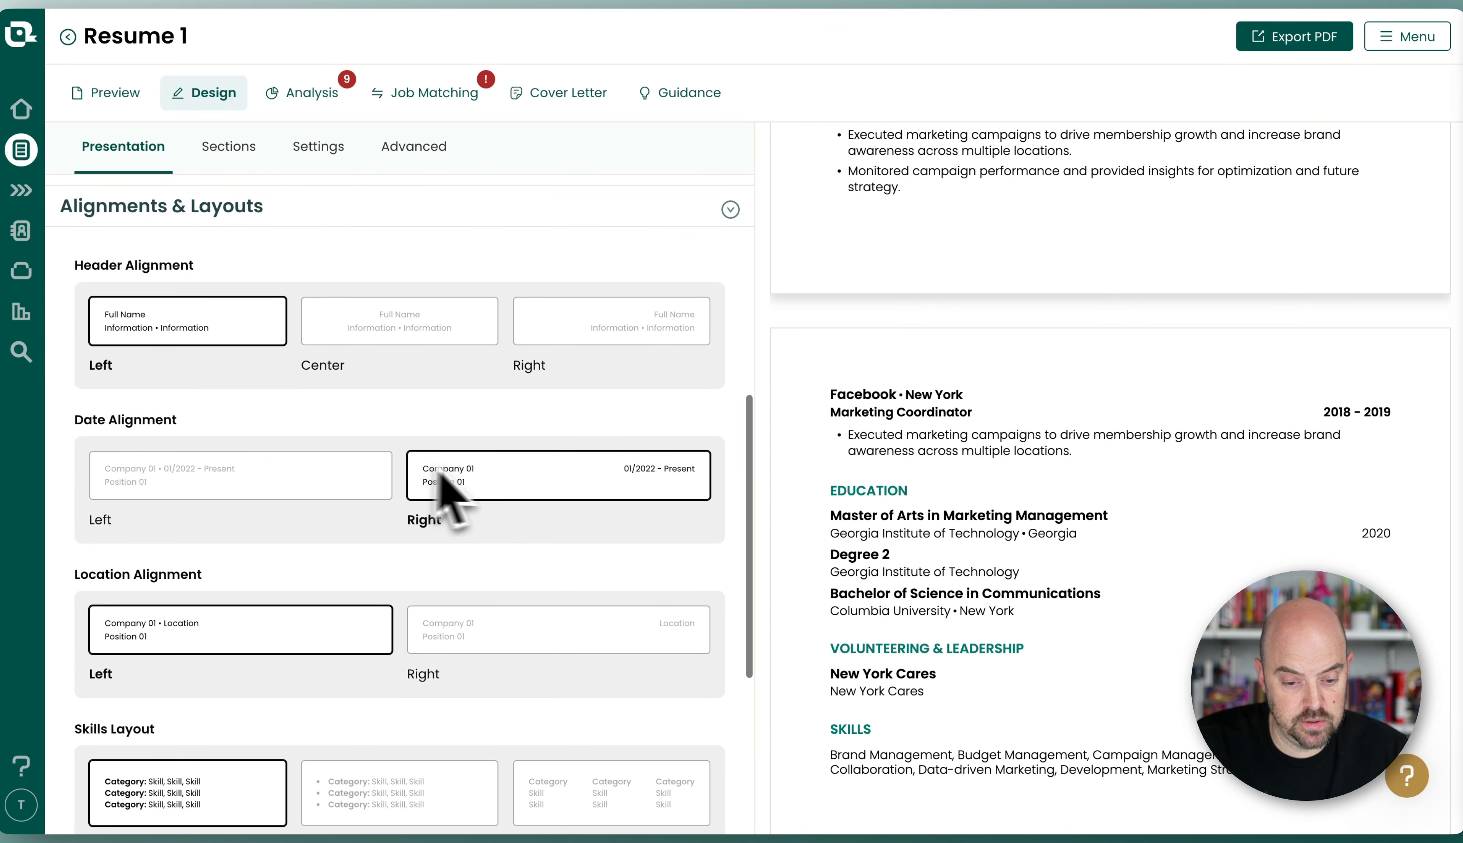
{"action": "left_click", "coordinate": [319, 147]}
{"action": "scroll", "coordinate": [371, 522], "scroll_direction": "down", "scroll_amount": 5}
{"action": "left_click", "coordinate": [240, 675]}
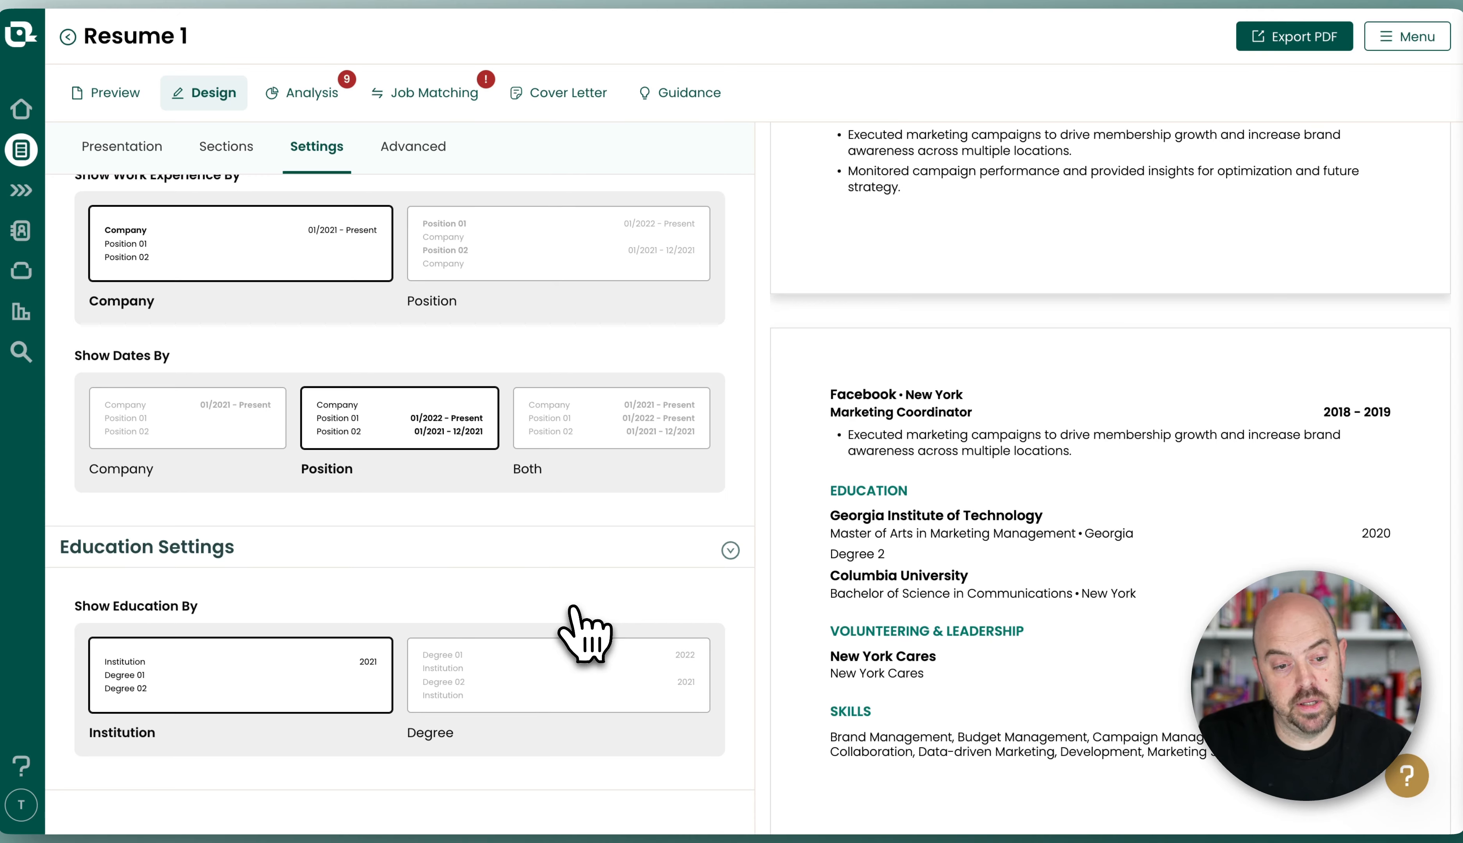
Return to the resume content, turn on sorting by date for Education, and collapse that section
{"action": "left_click", "coordinate": [107, 96]}
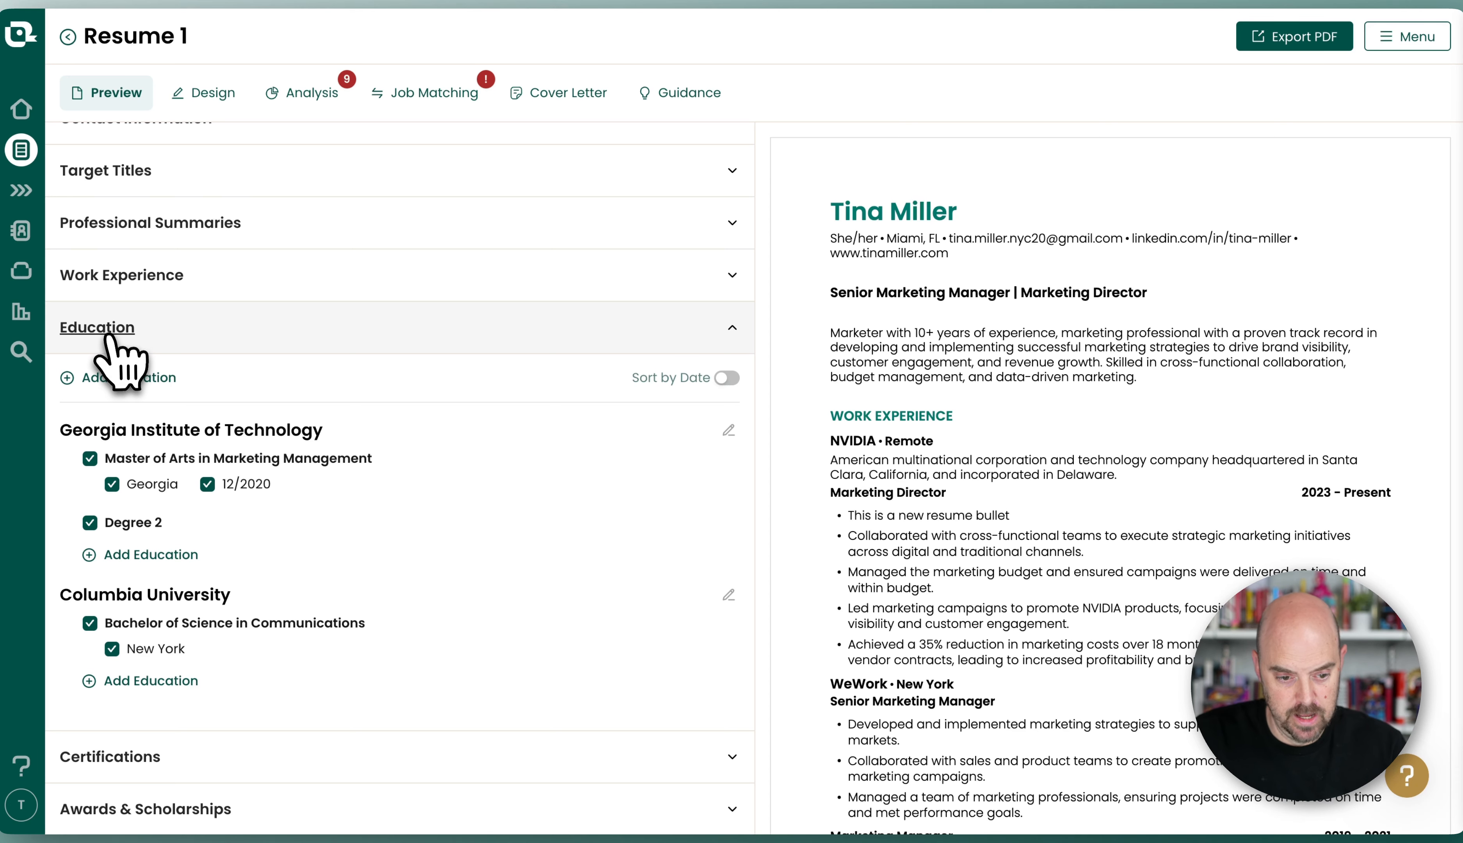
{"action": "left_click", "coordinate": [727, 378]}
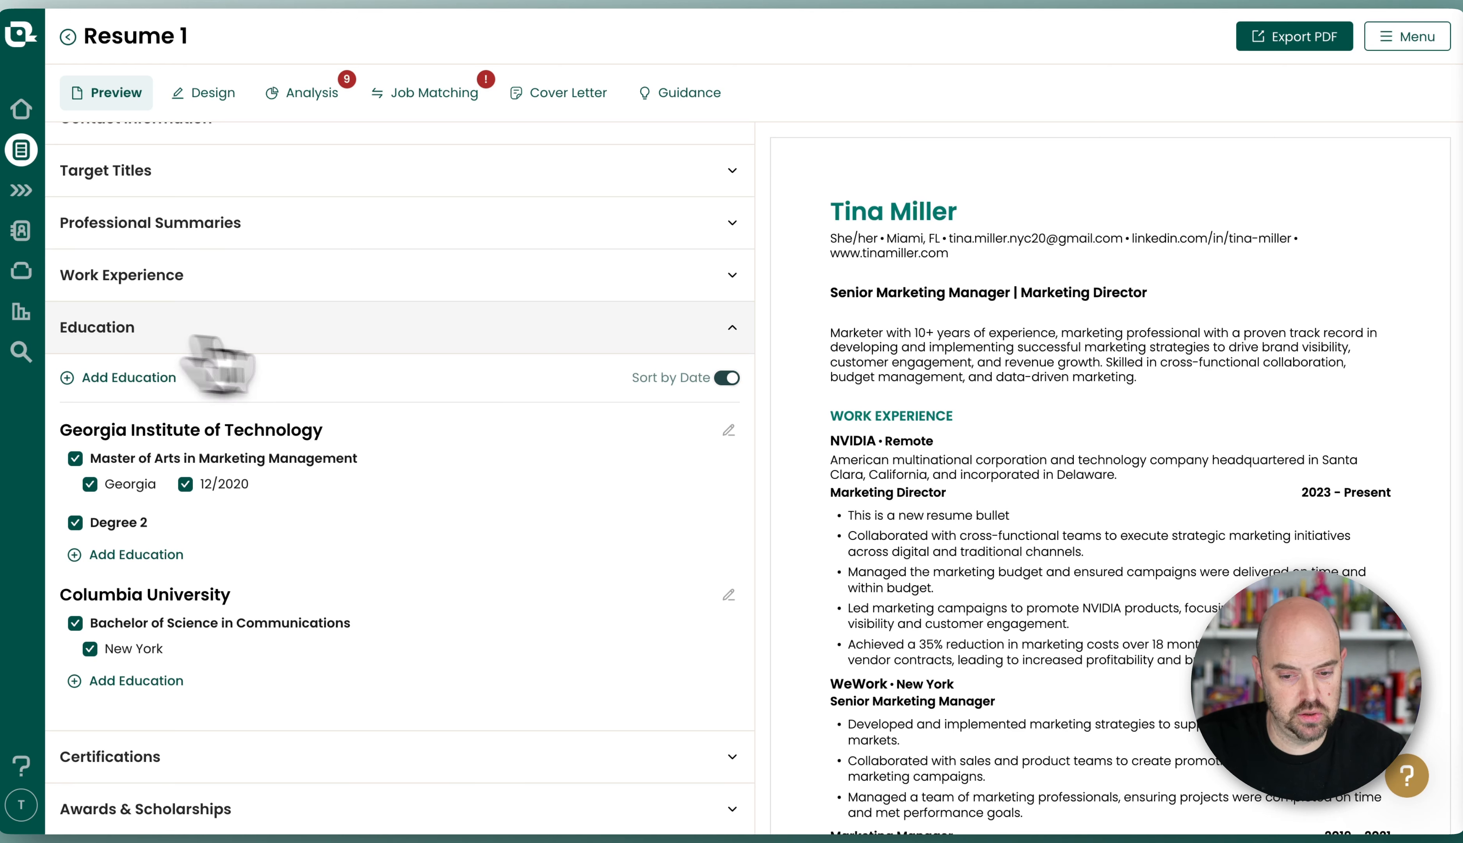
{"action": "left_click", "coordinate": [102, 348]}
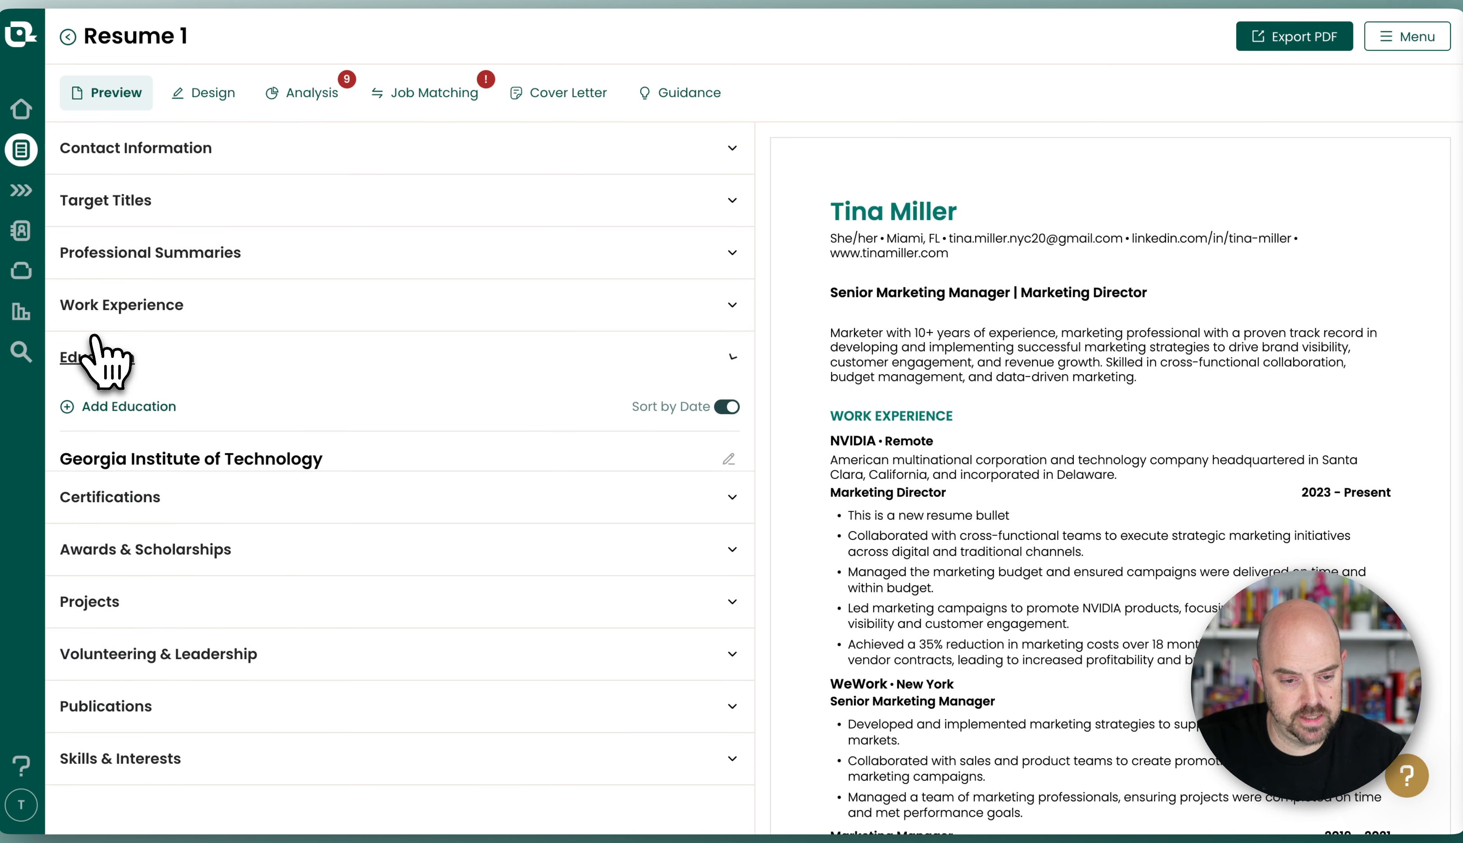
Open a new entry in Certifications, examine its certification, provider and date fields, and cancel it
{"action": "left_click", "coordinate": [118, 409]}
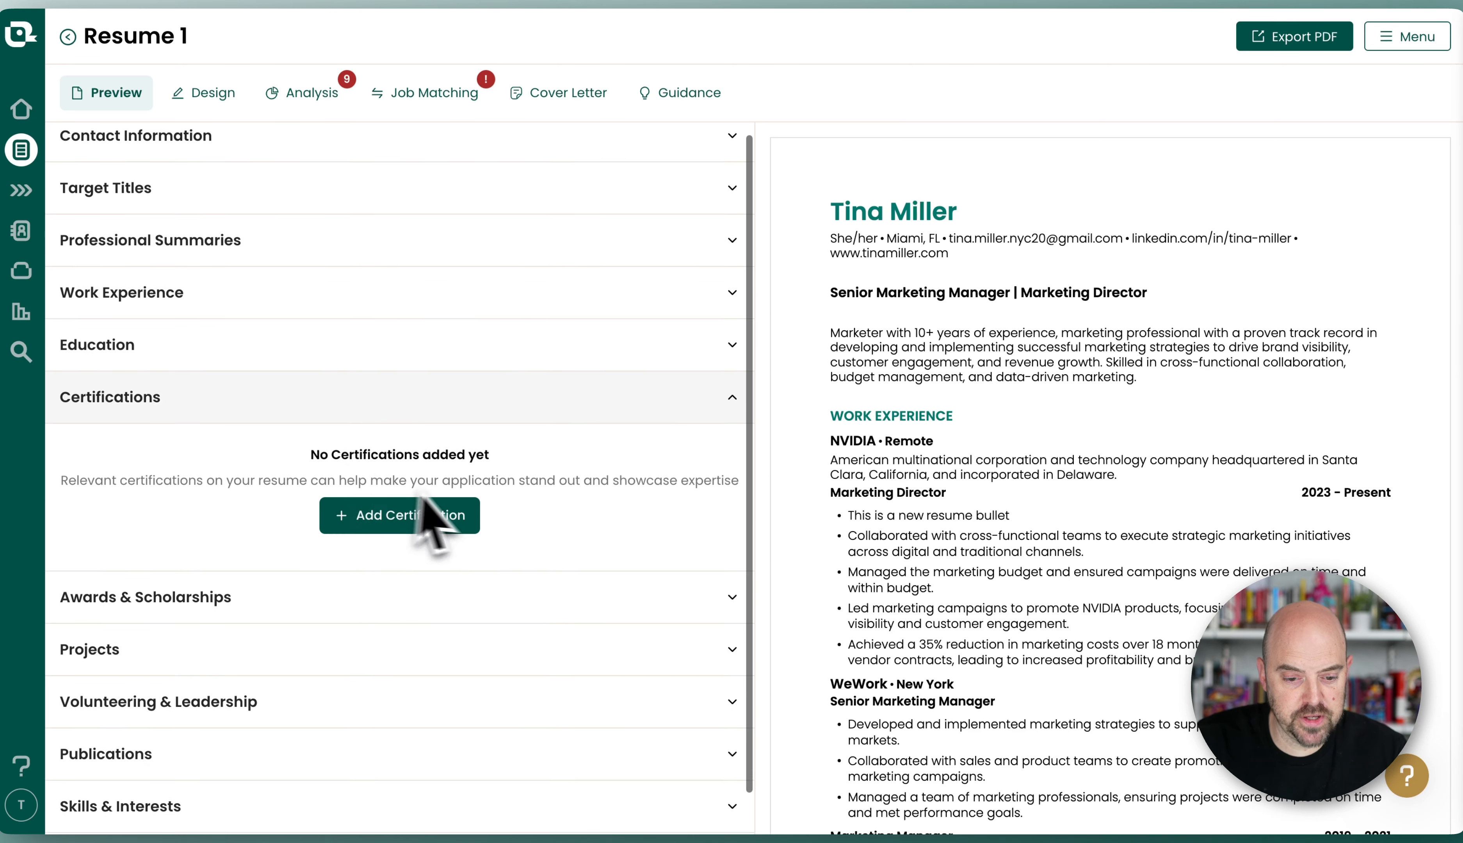
{"action": "scroll", "coordinate": [459, 517], "scroll_direction": "down", "scroll_amount": 1}
{"action": "left_click", "coordinate": [472, 486]}
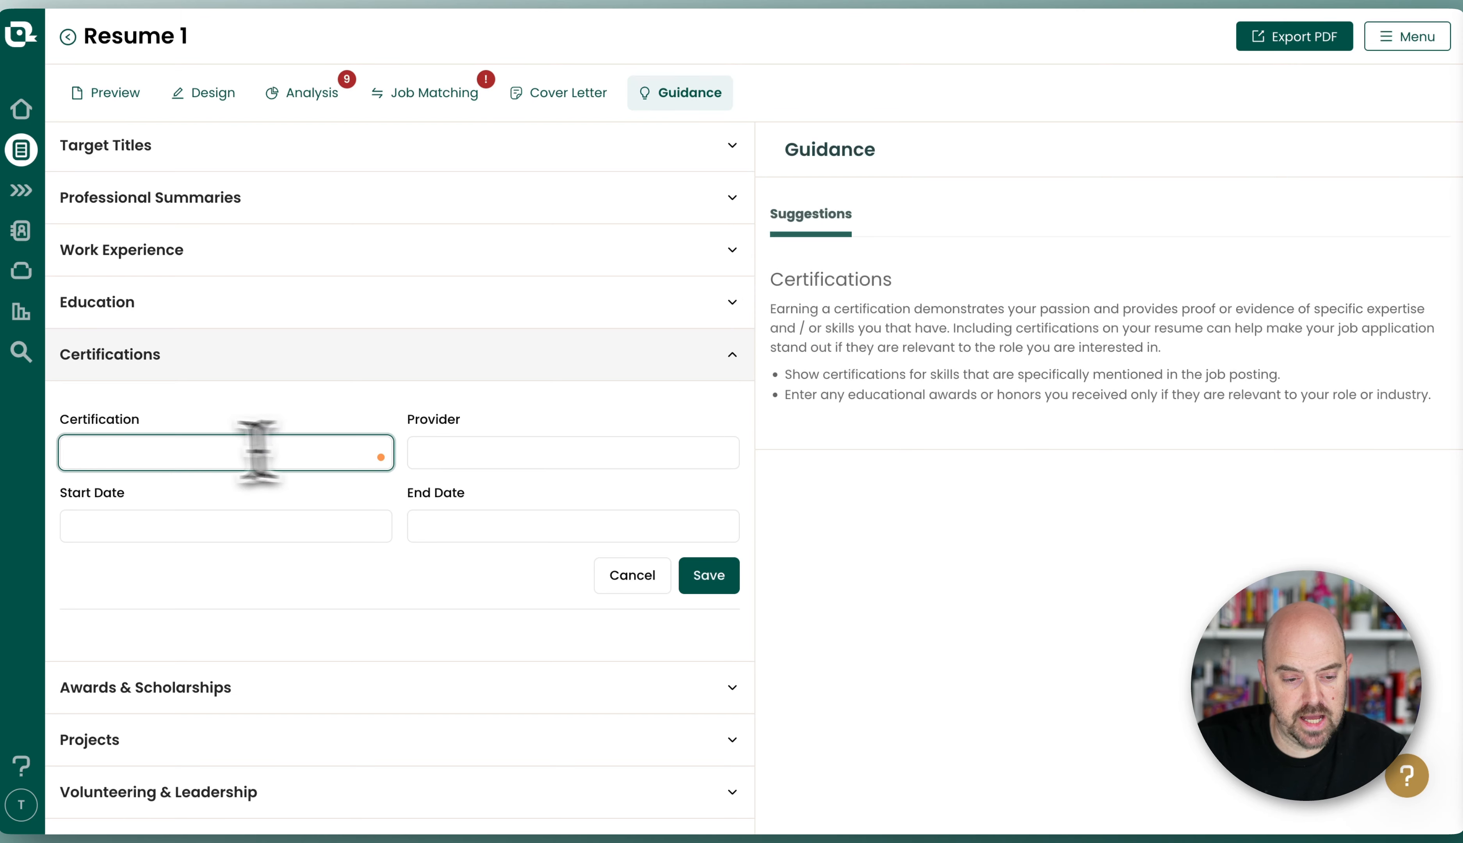
{"action": "left_click", "coordinate": [189, 450]}
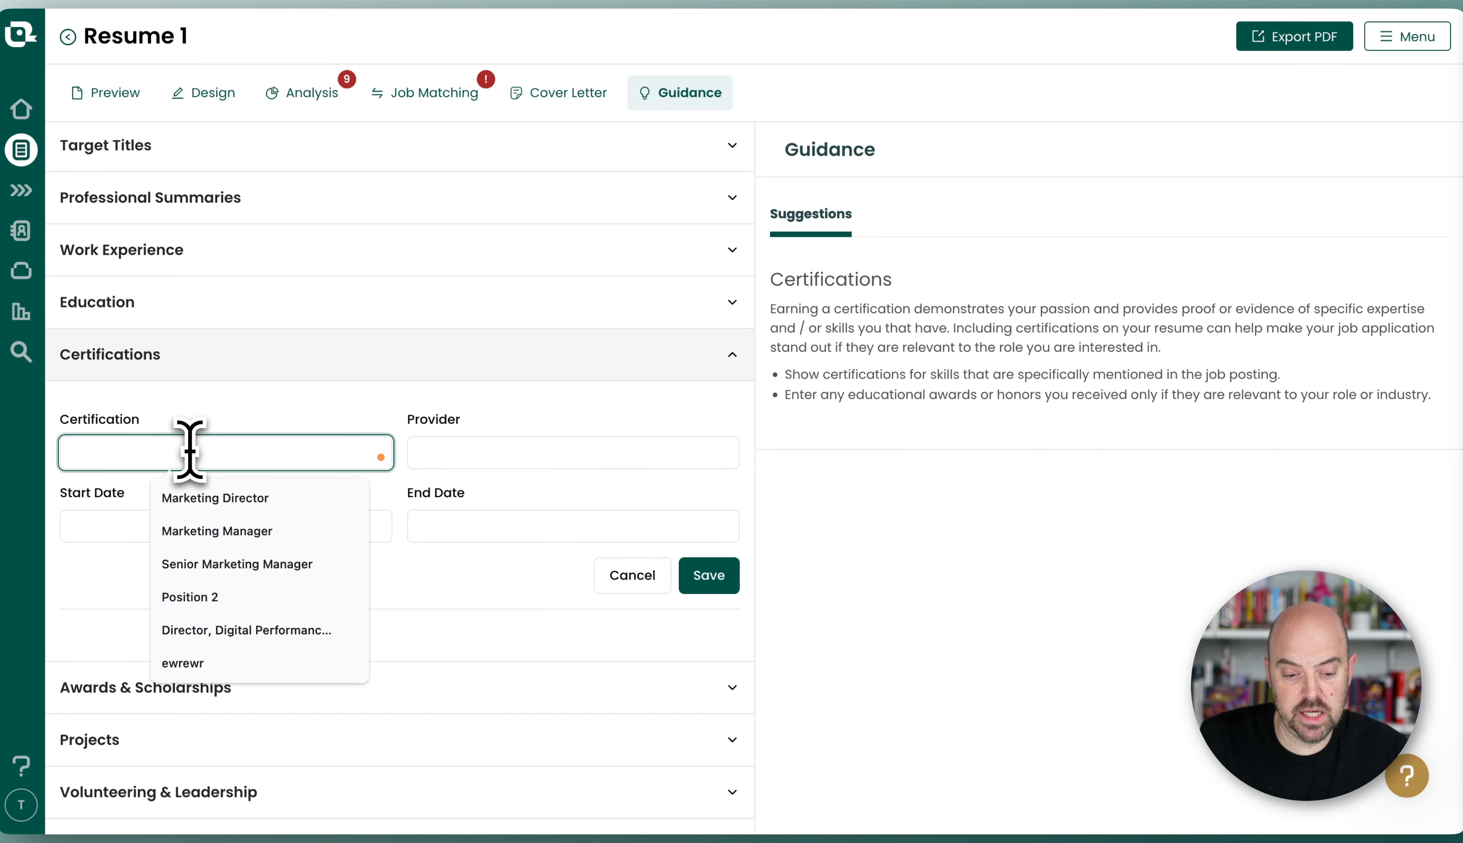
{"action": "left_click", "coordinate": [506, 448]}
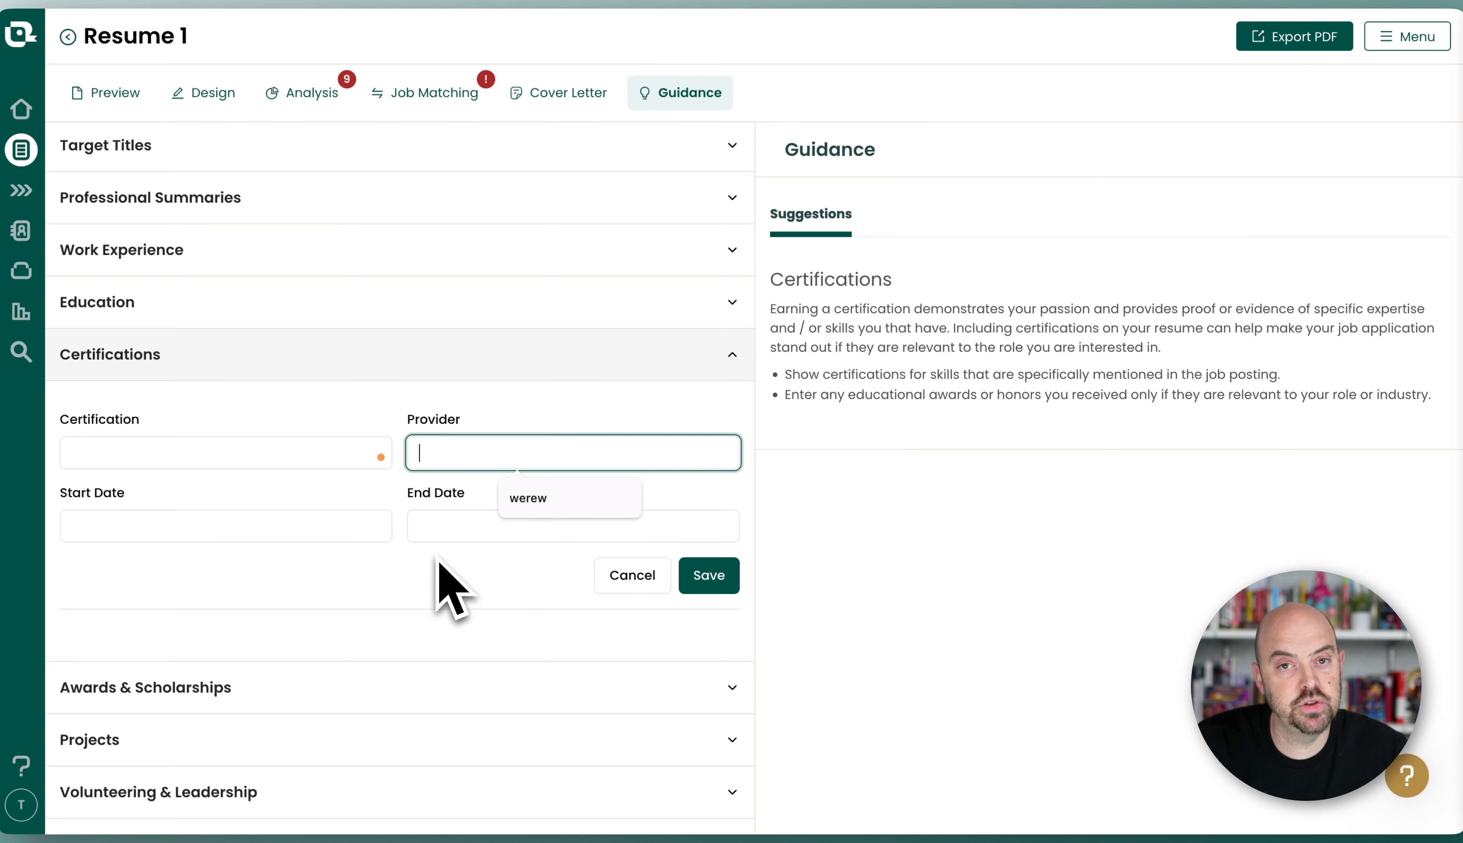
{"action": "left_click", "coordinate": [207, 452]}
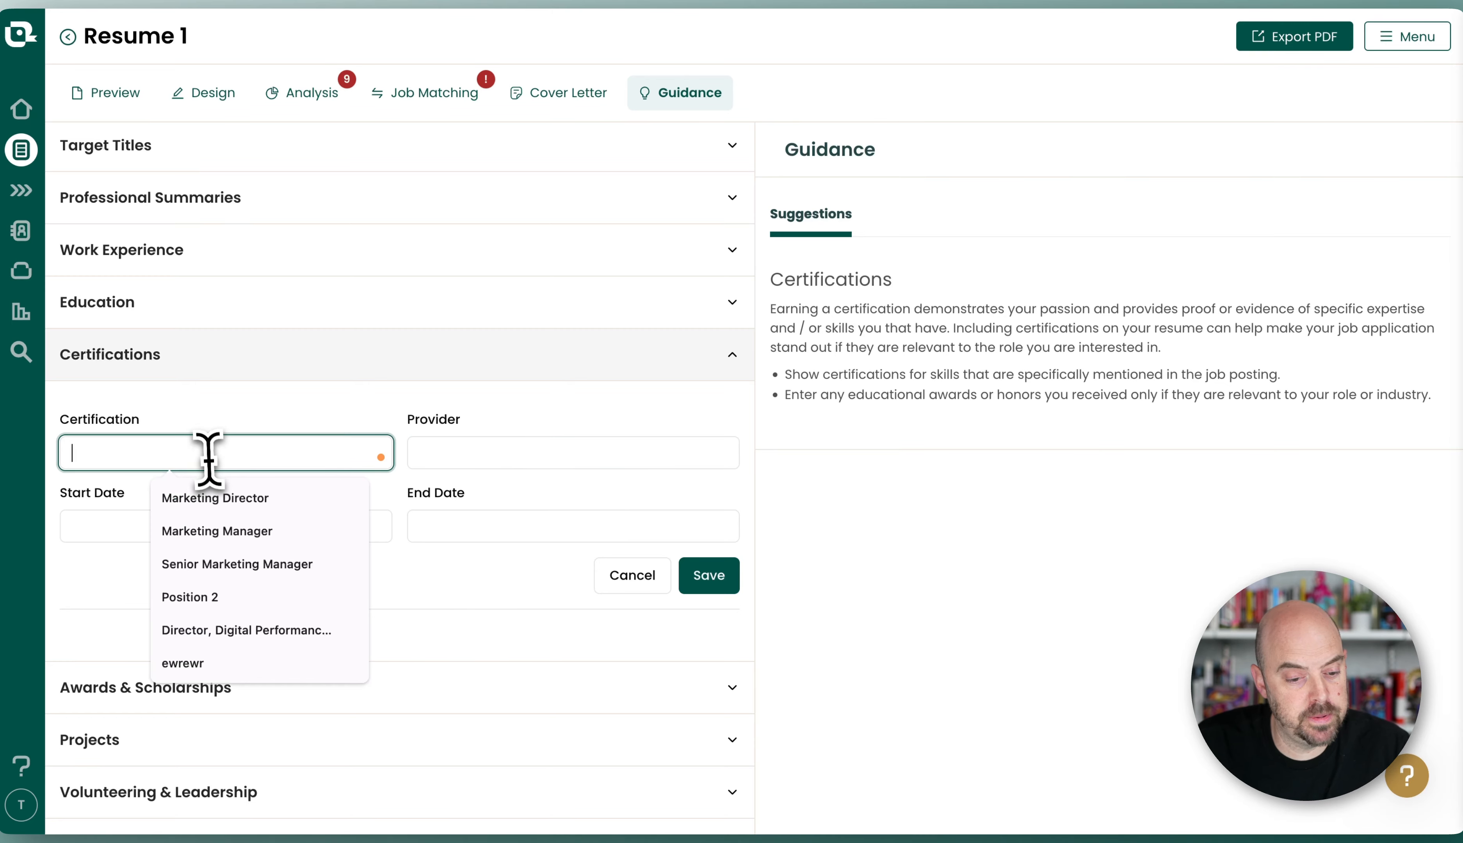
{"action": "left_click", "coordinate": [650, 578]}
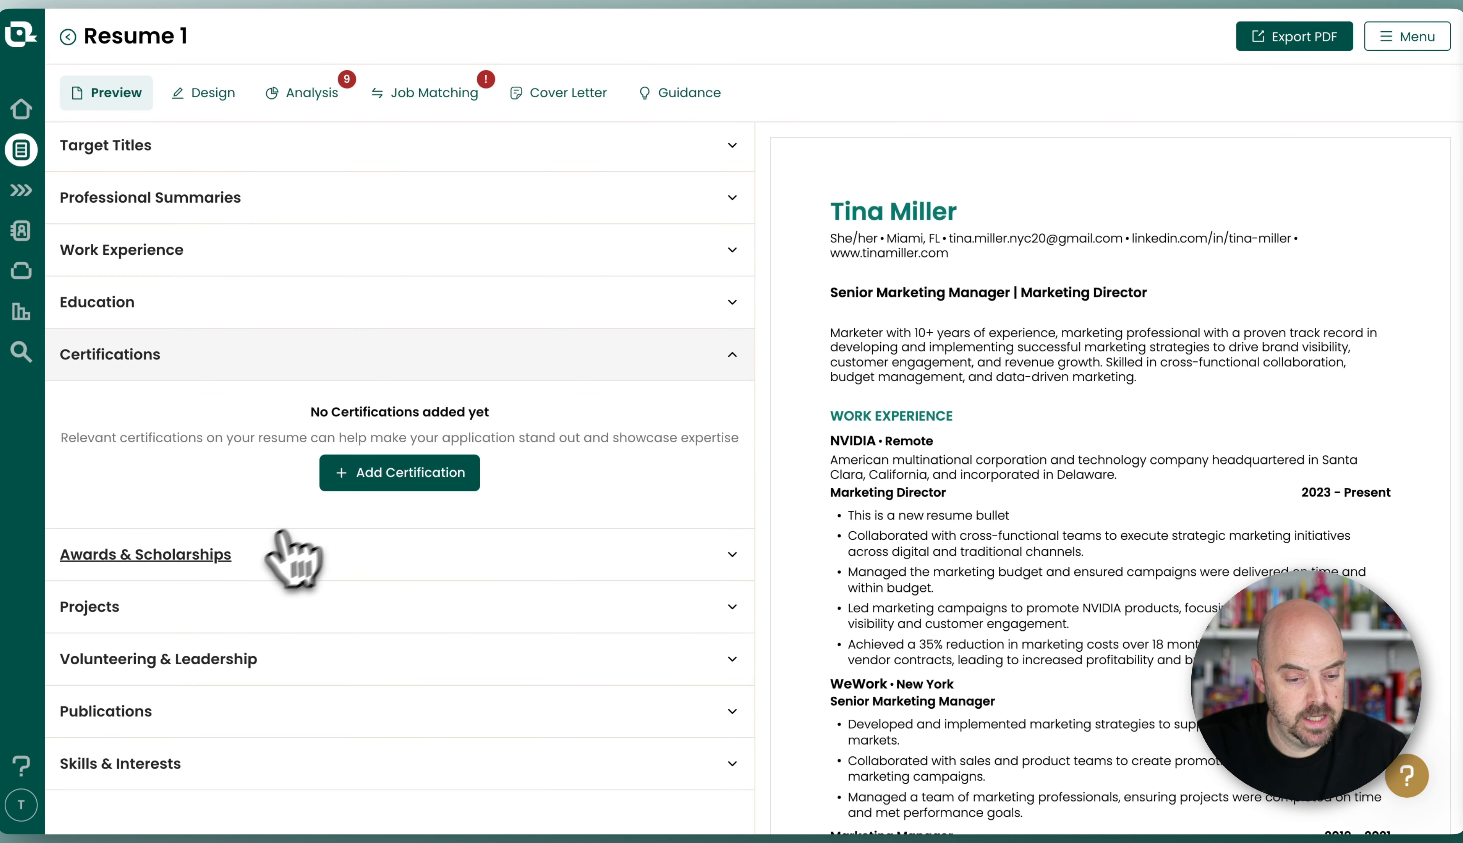
Open a new entry in Awards & Scholarships and examine its award, organization and date fields
{"action": "left_click", "coordinate": [221, 555]}
{"action": "scroll", "coordinate": [317, 540], "scroll_direction": "down", "scroll_amount": 2}
{"action": "left_click", "coordinate": [415, 577]}
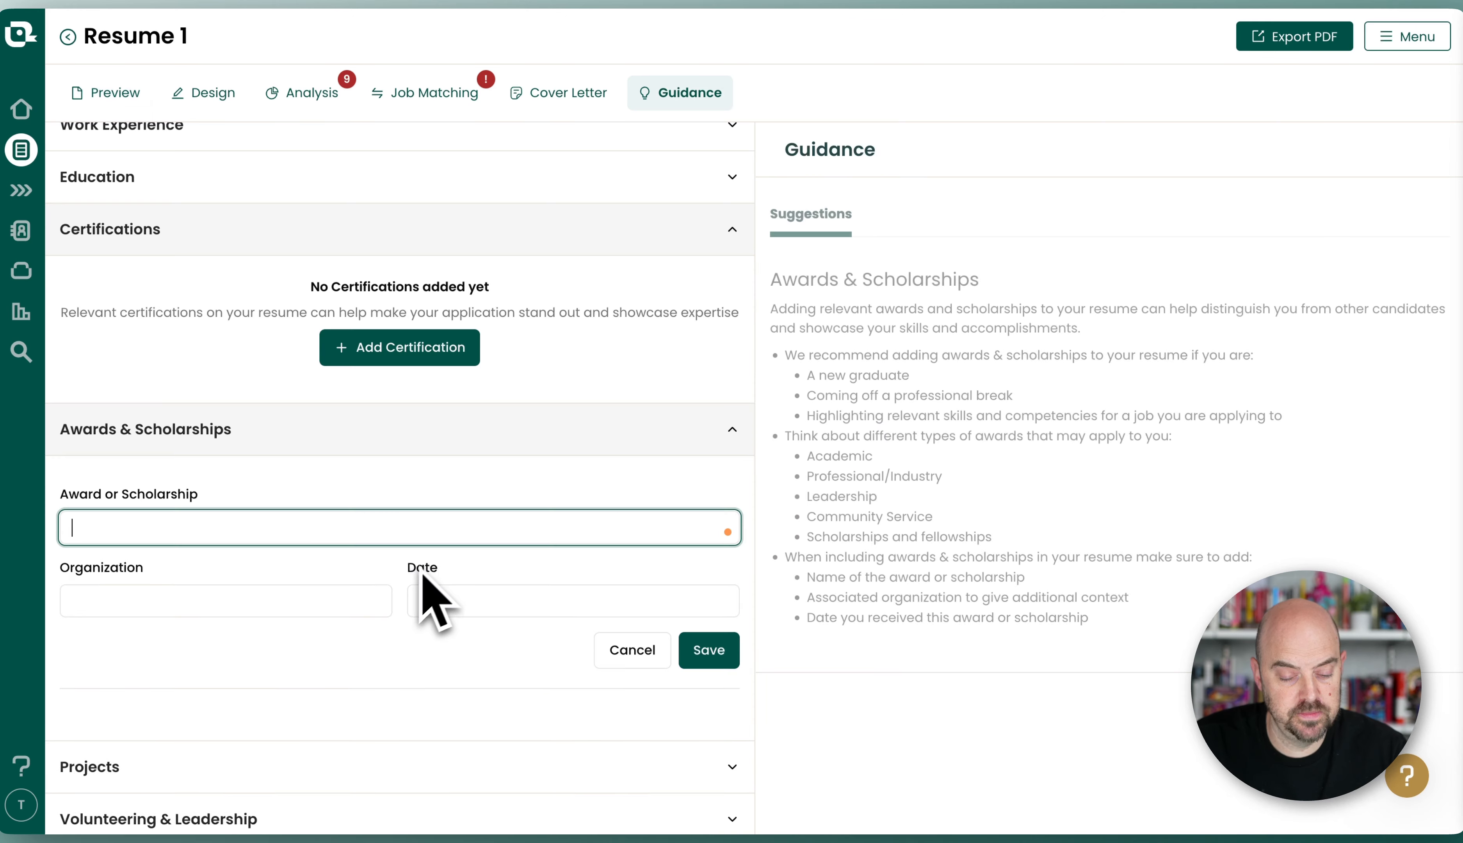
{"action": "scroll", "coordinate": [394, 558], "scroll_direction": "down", "scroll_amount": 2}
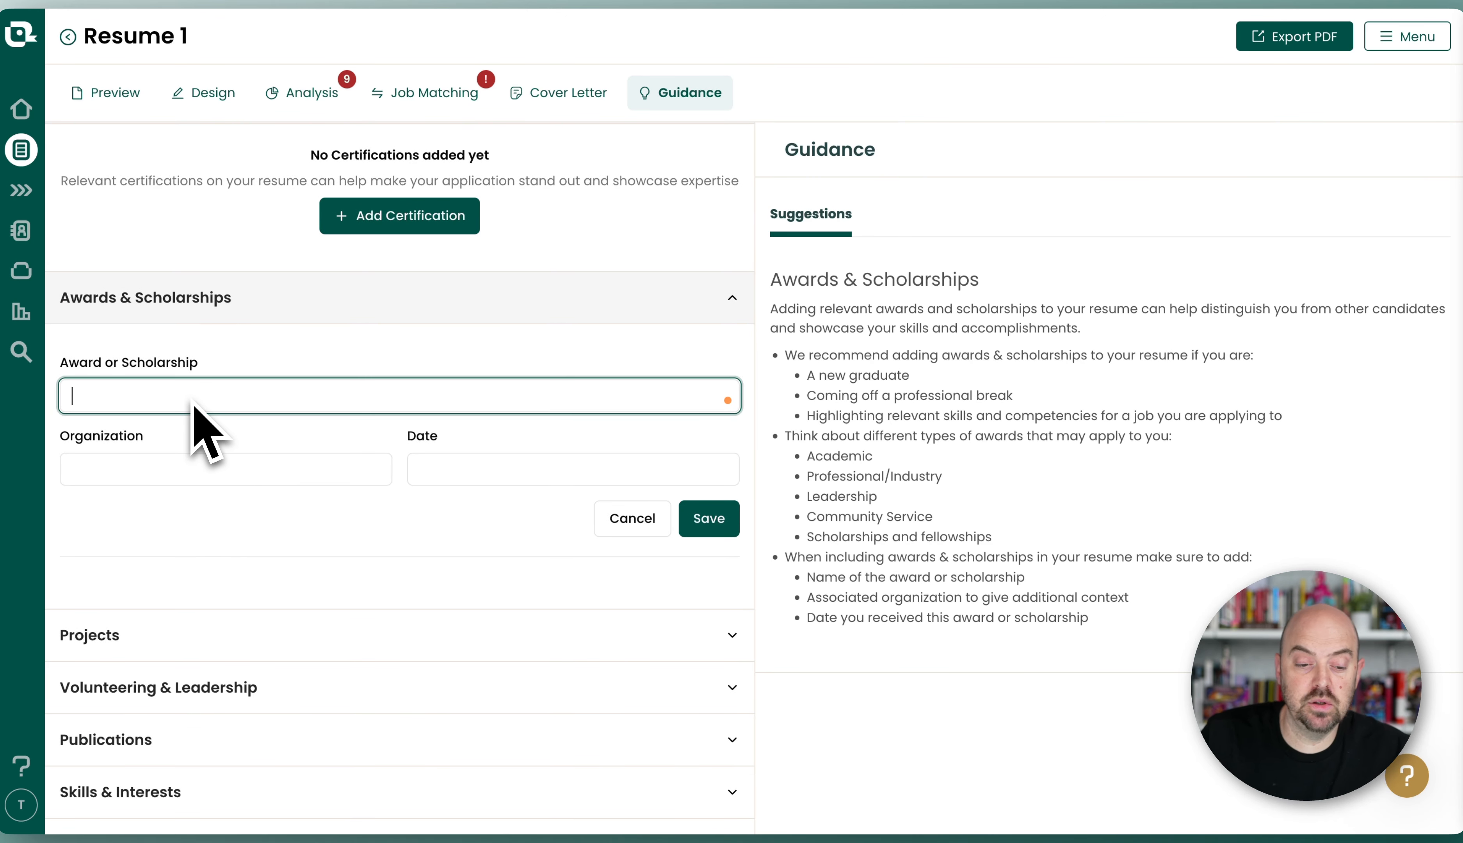
{"action": "left_click", "coordinate": [198, 468]}
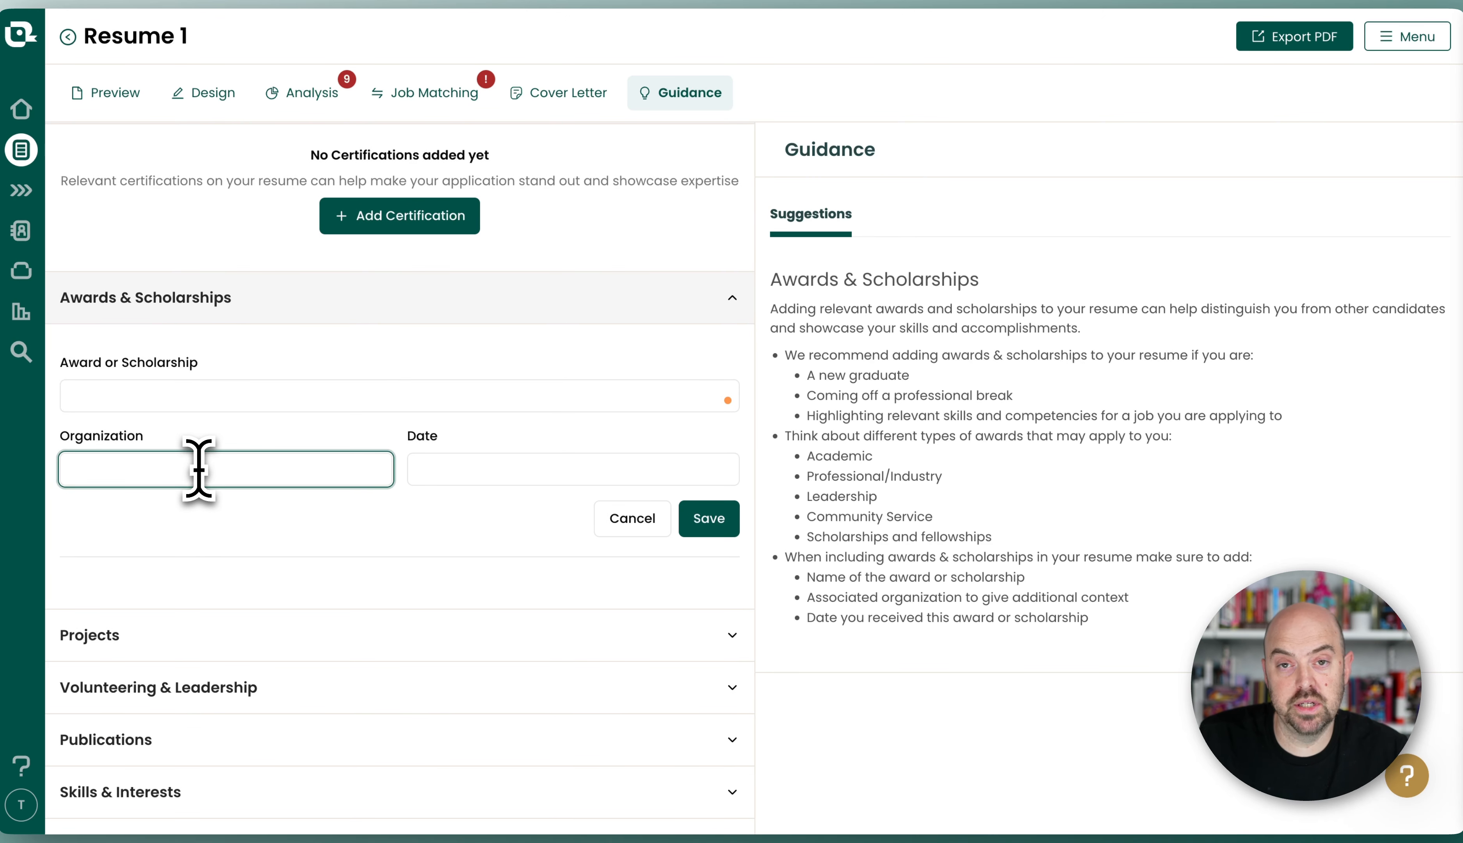
{"action": "left_click", "coordinate": [586, 469]}
{"action": "left_click", "coordinate": [399, 517]}
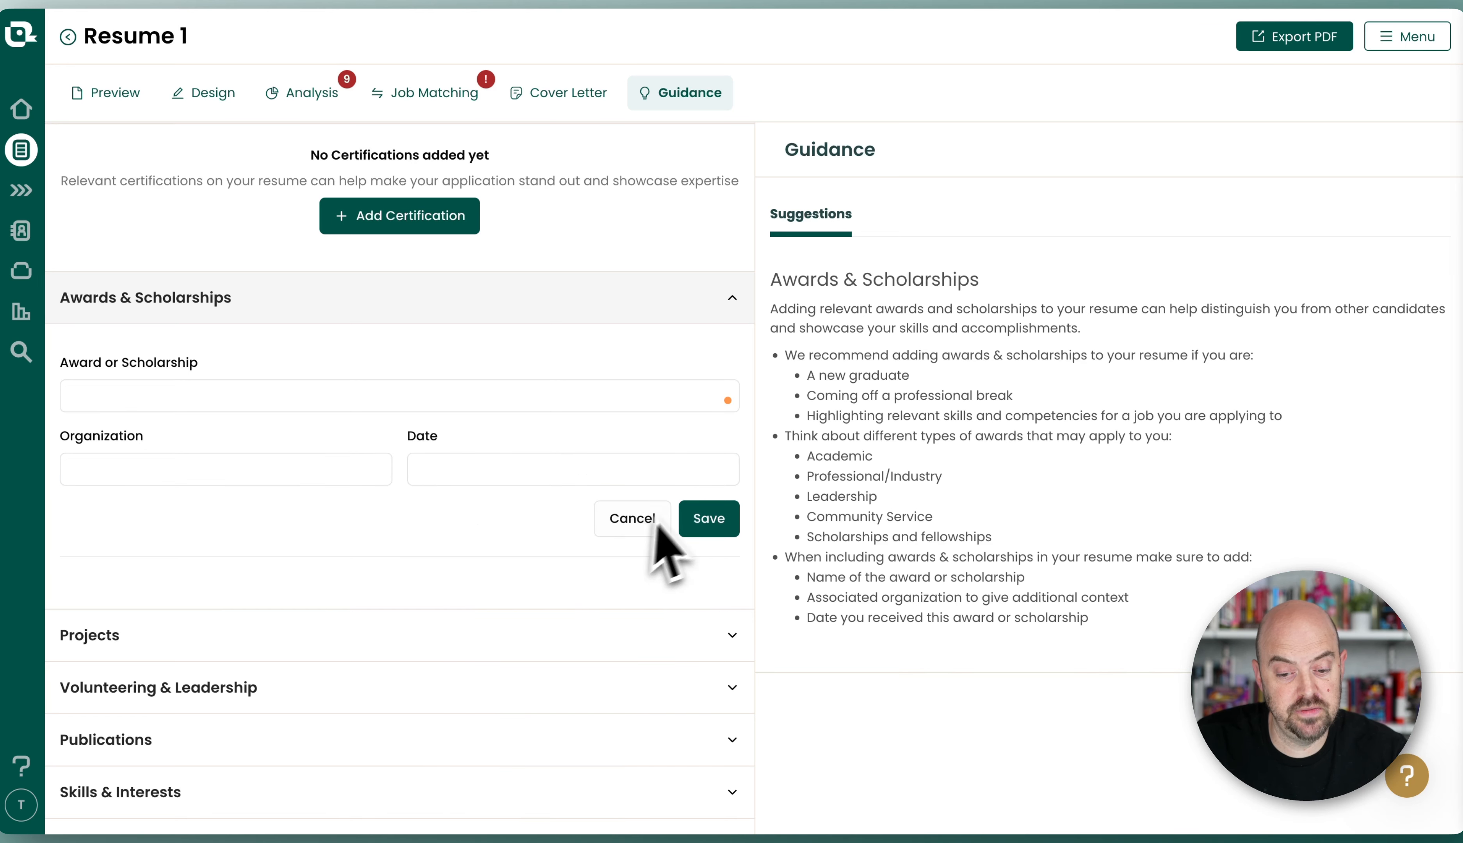
Open a new entry in Projects and examine its name, organization, date and additional information fields
{"action": "scroll", "coordinate": [326, 587], "scroll_direction": "down", "scroll_amount": 1}
{"action": "left_click", "coordinate": [67, 609]}
{"action": "scroll", "coordinate": [400, 522], "scroll_direction": "down", "scroll_amount": 3}
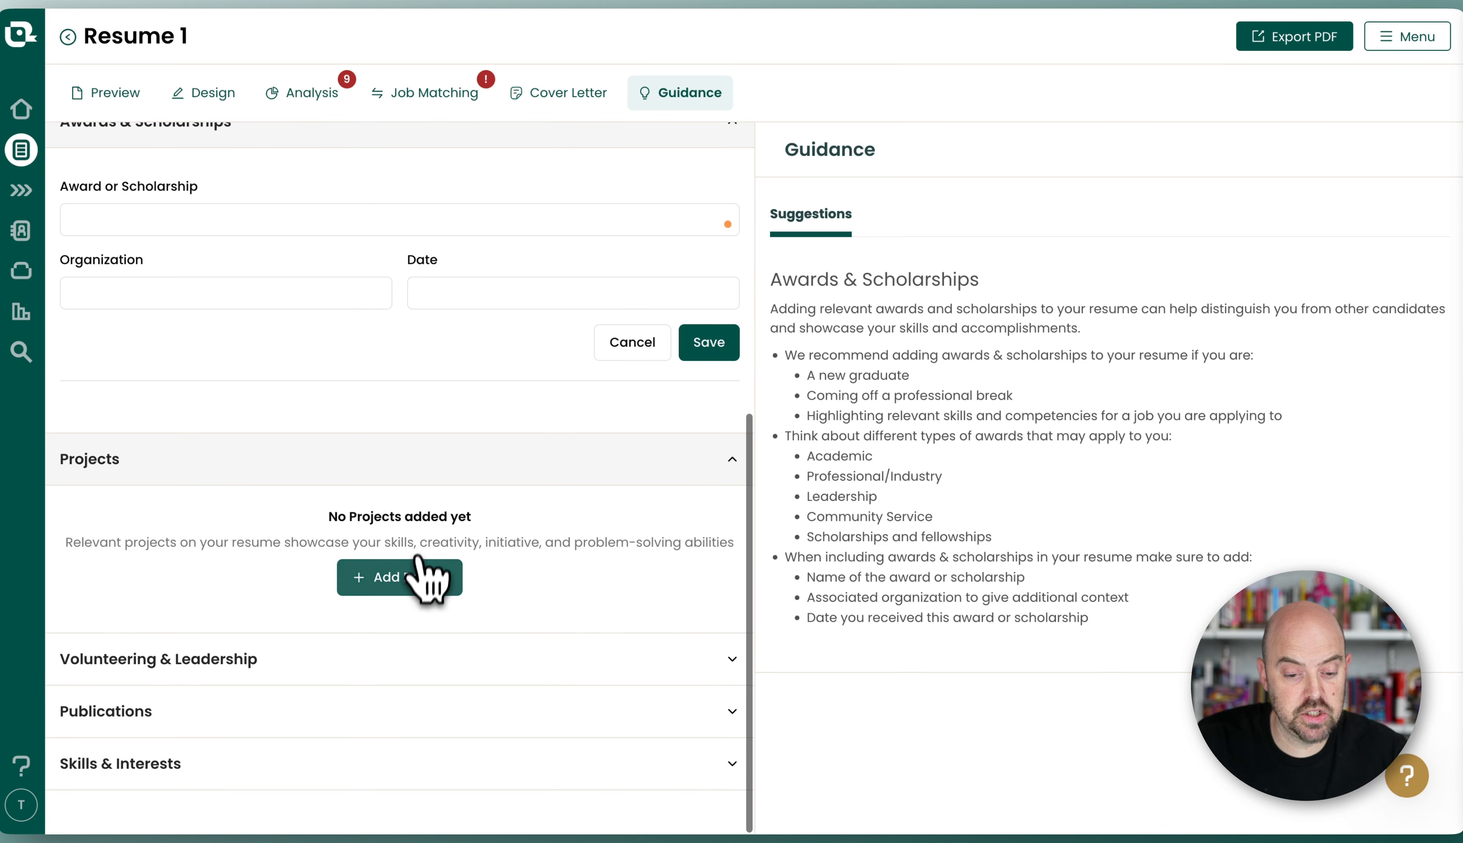
{"action": "left_click", "coordinate": [413, 580]}
{"action": "scroll", "coordinate": [464, 539], "scroll_direction": "down", "scroll_amount": 5}
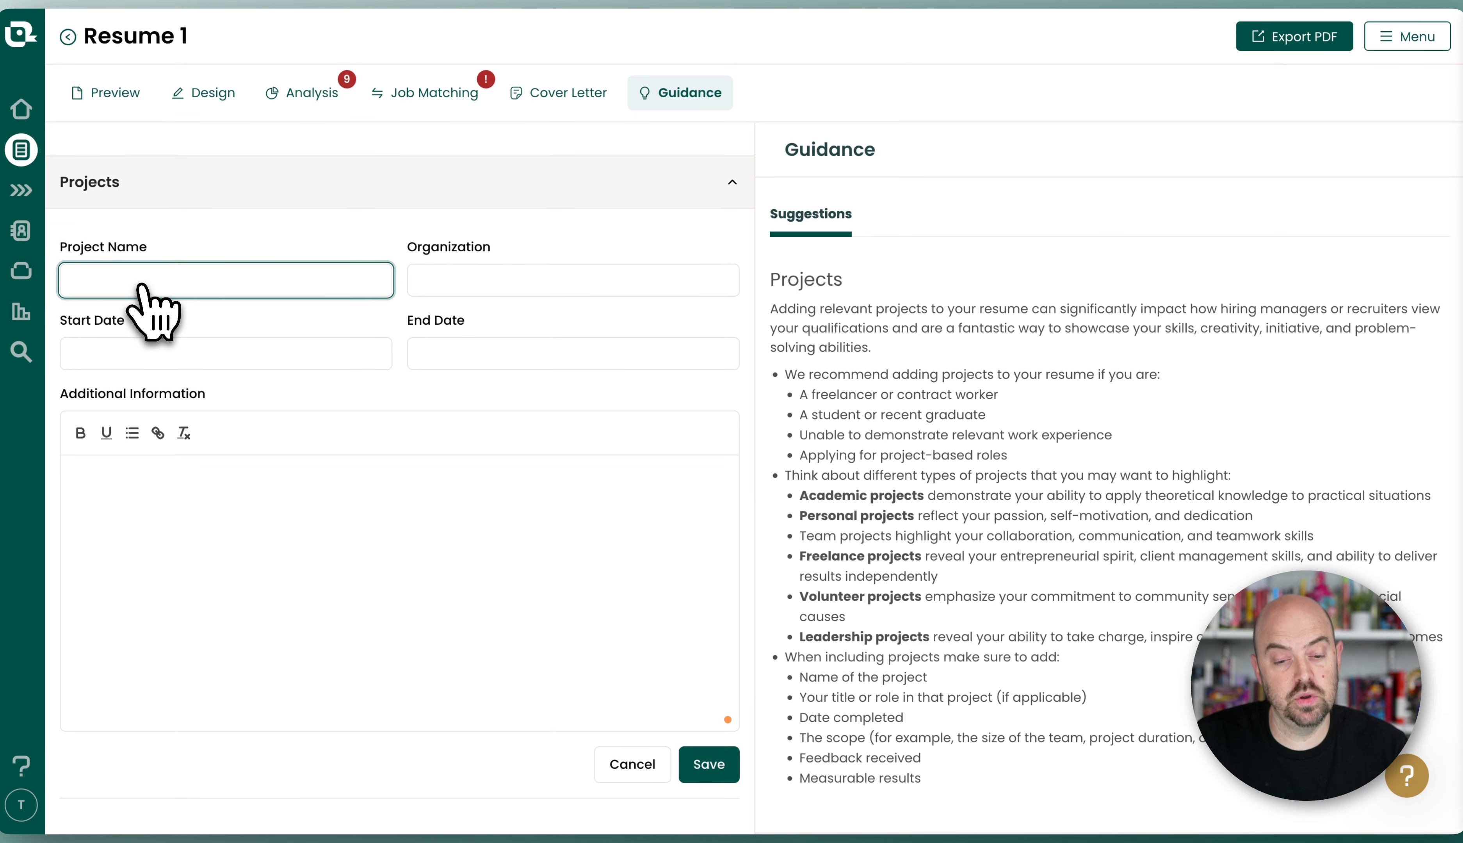
{"action": "left_click", "coordinate": [599, 279]}
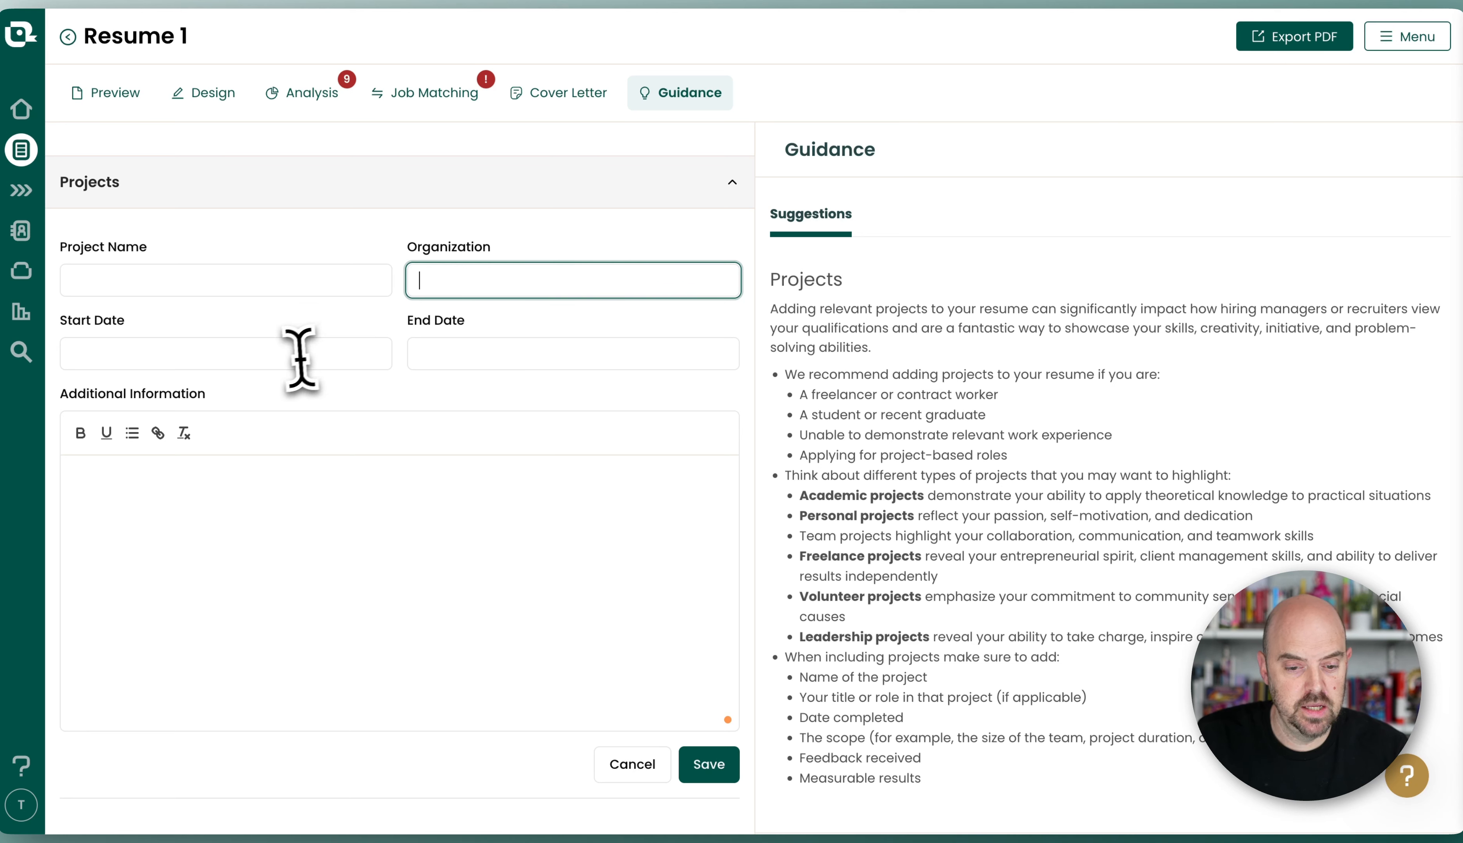
{"action": "left_click", "coordinate": [282, 534]}
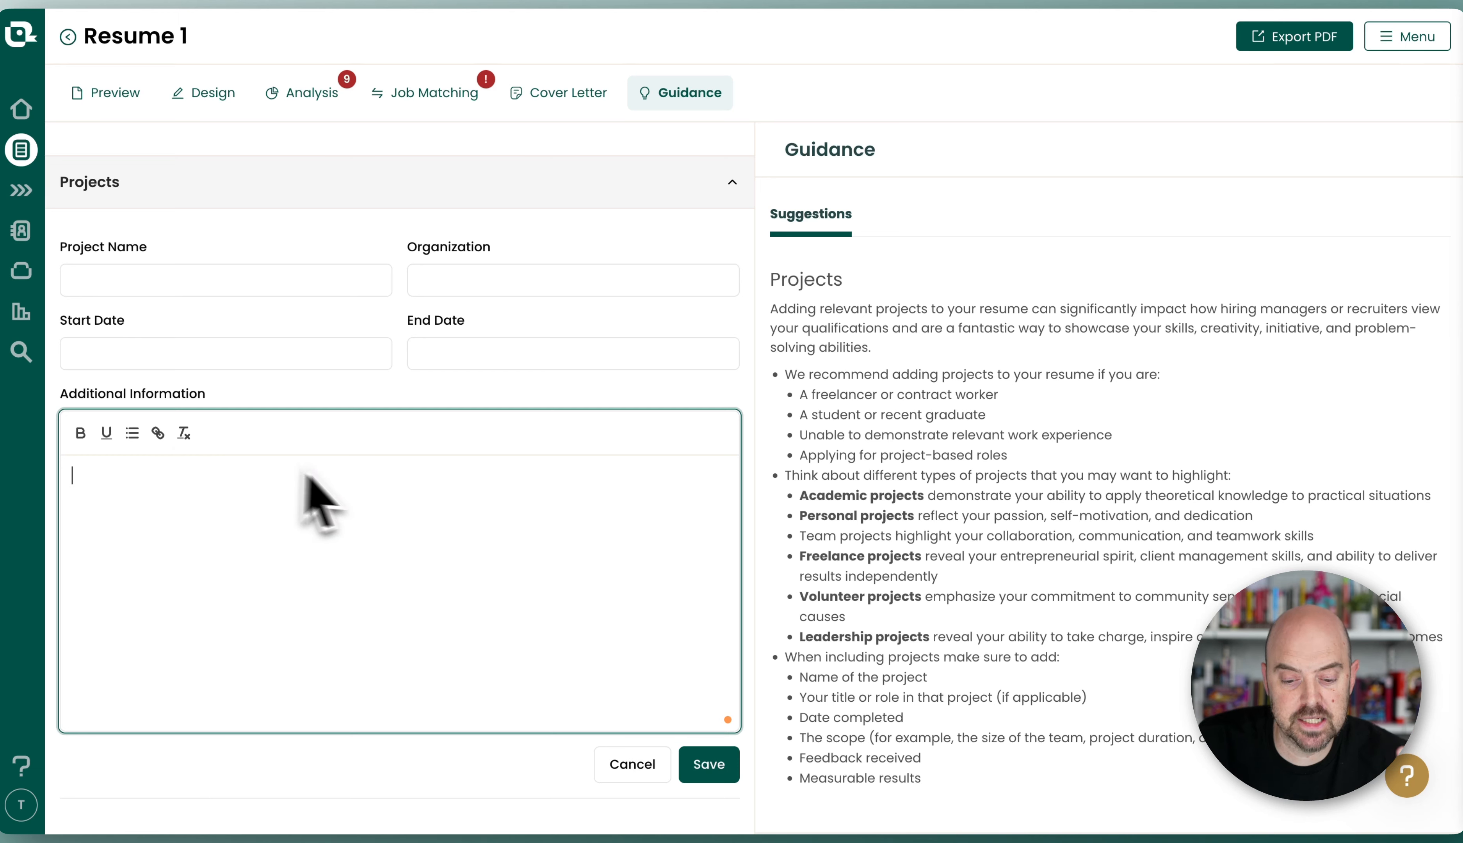
Open a new entry in Volunteering & Leadership and examine its organization, involvement, location, date and additional information fields
{"action": "scroll", "coordinate": [372, 514], "scroll_direction": "down", "scroll_amount": 2}
{"action": "scroll", "coordinate": [366, 500], "scroll_direction": "down", "scroll_amount": 2}
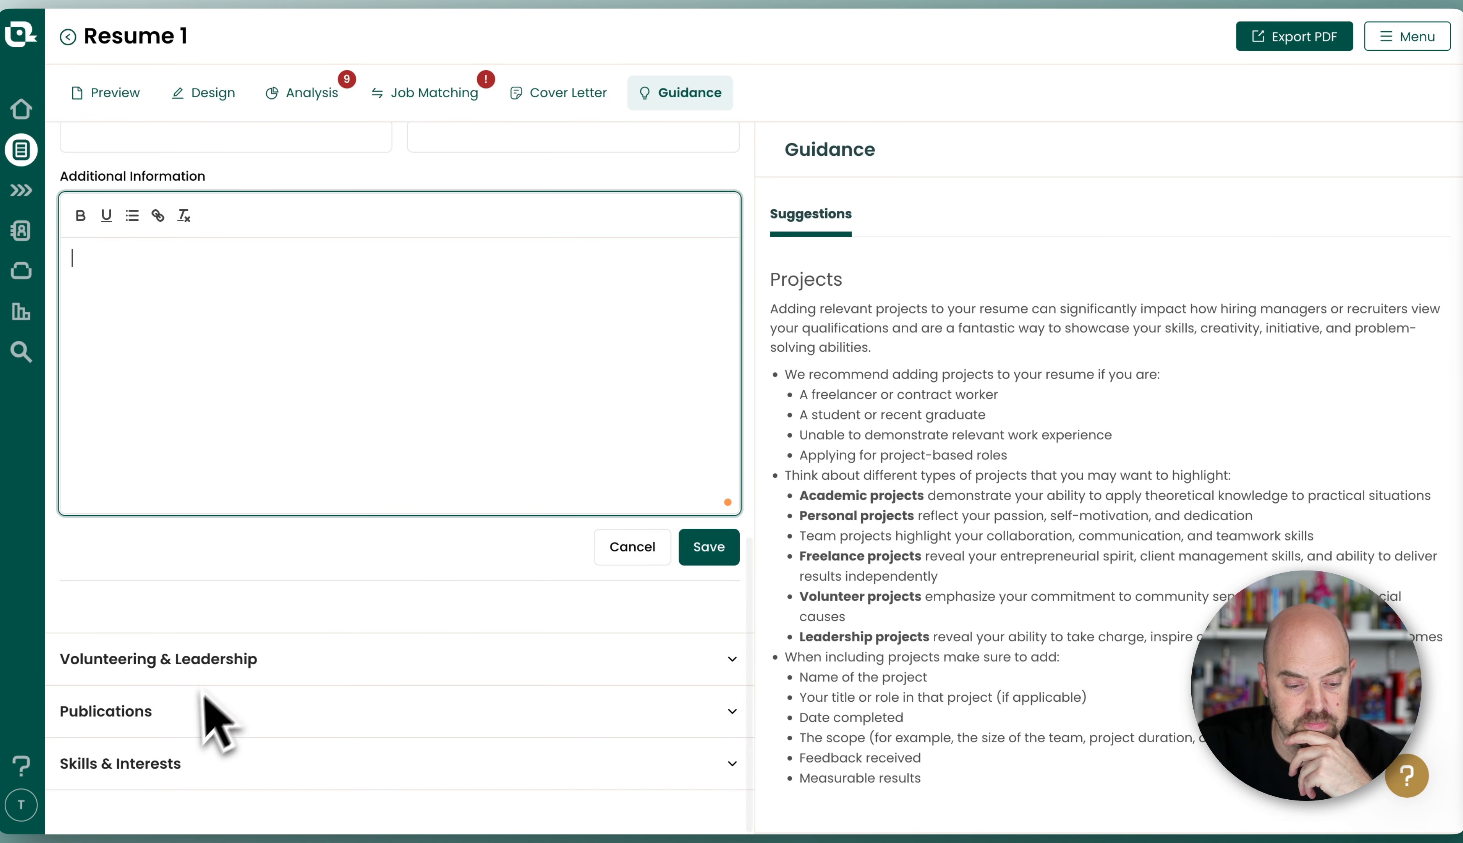
{"action": "left_click", "coordinate": [216, 673]}
{"action": "scroll", "coordinate": [261, 581], "scroll_direction": "down", "scroll_amount": 3}
{"action": "scroll", "coordinate": [285, 558], "scroll_direction": "down", "scroll_amount": 1}
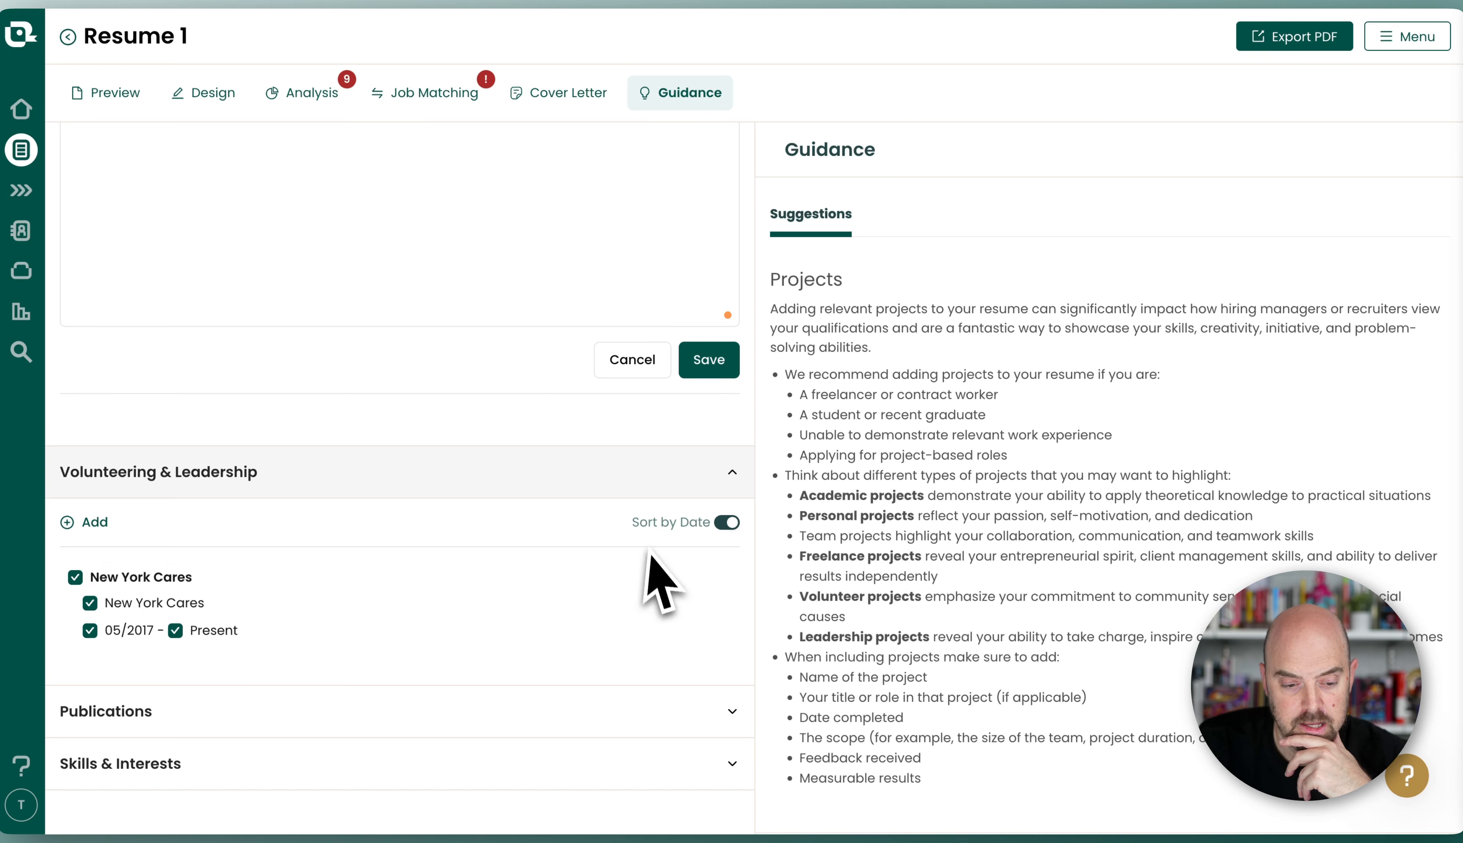
{"action": "left_click", "coordinate": [87, 522]}
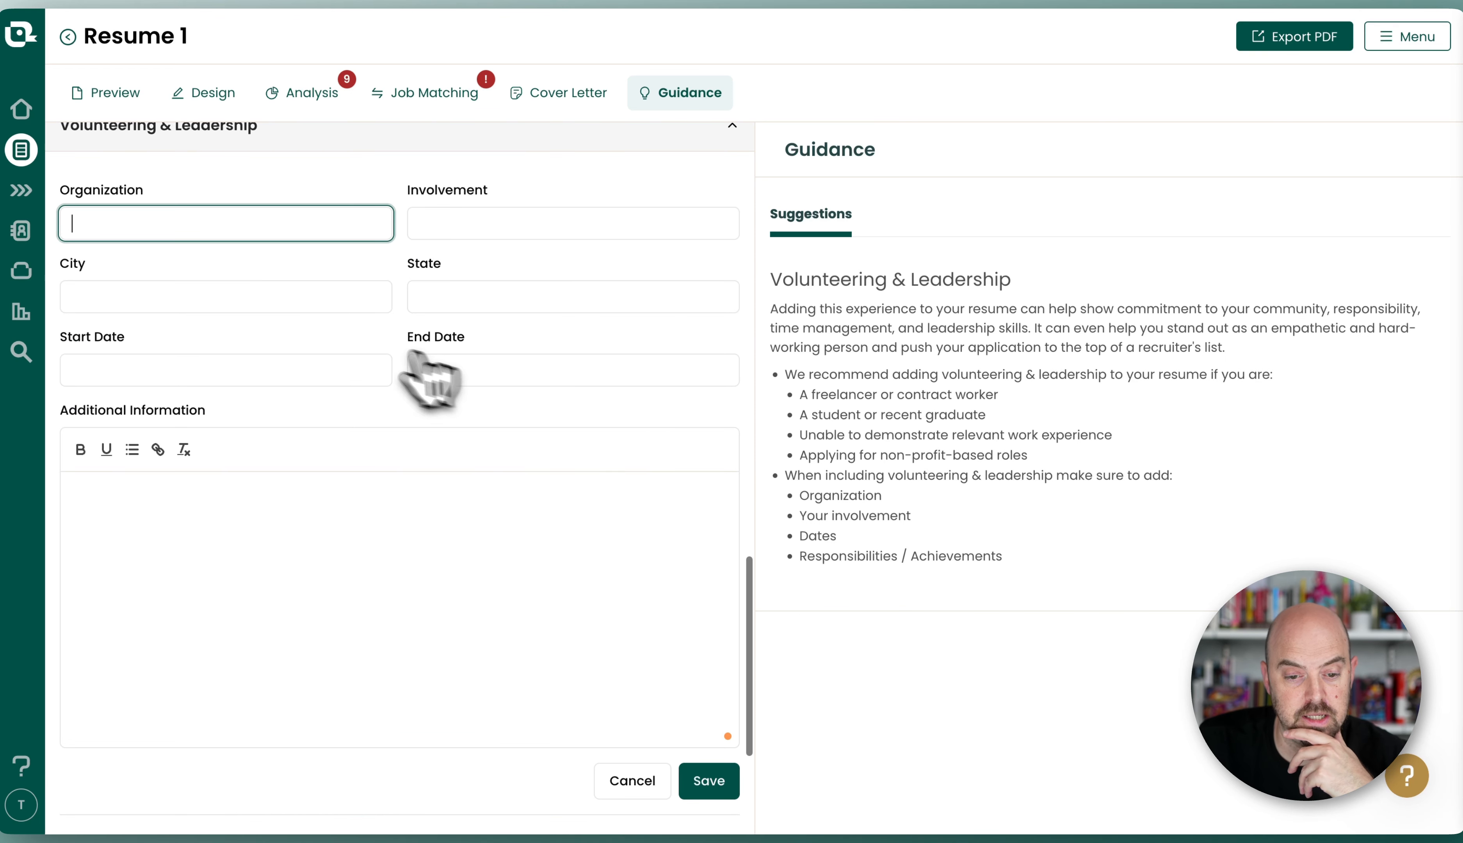
{"action": "left_click", "coordinate": [590, 220]}
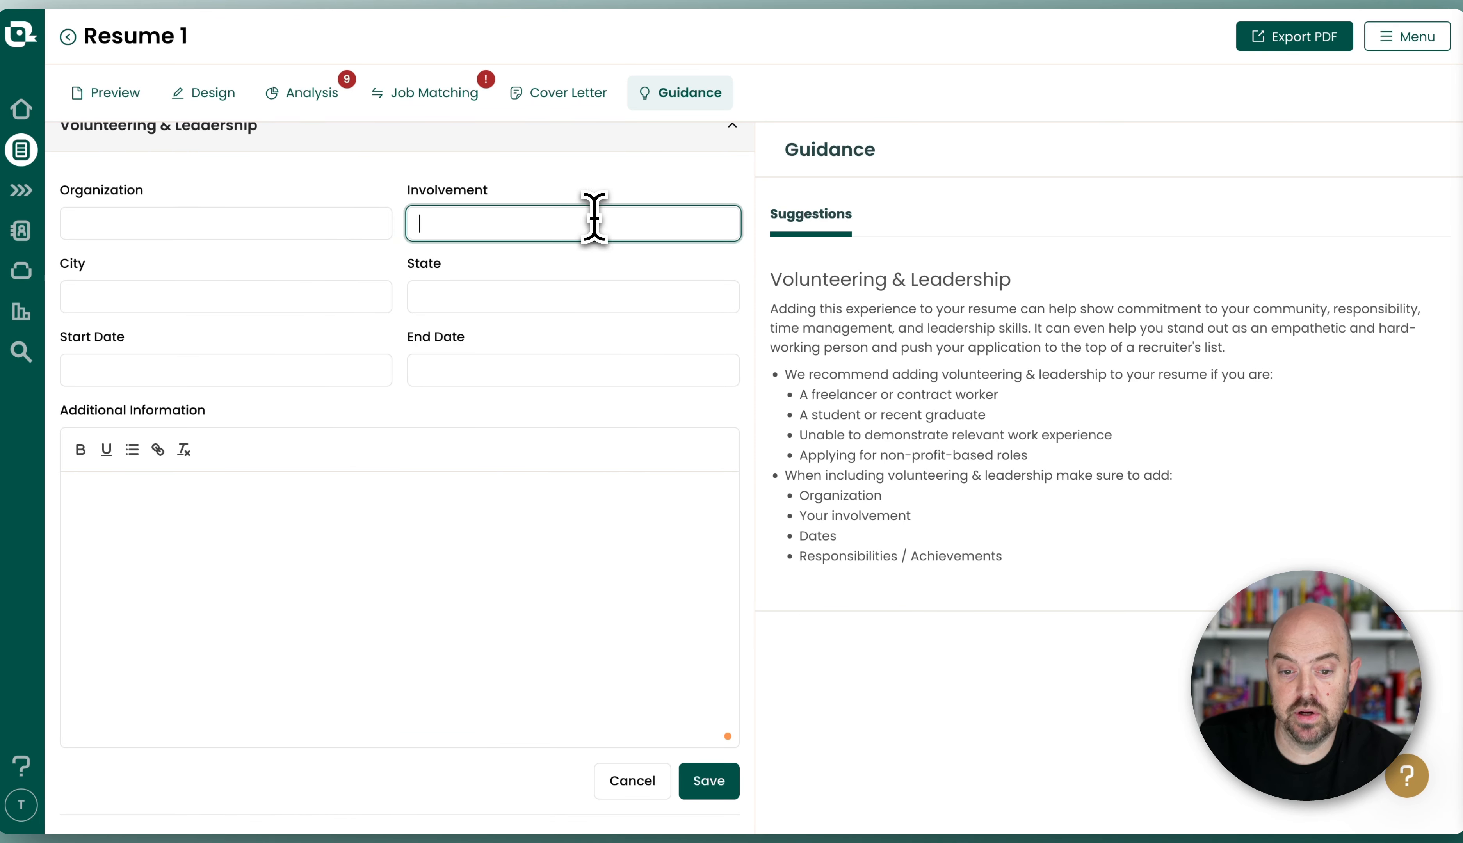
{"action": "left_click", "coordinate": [355, 231]}
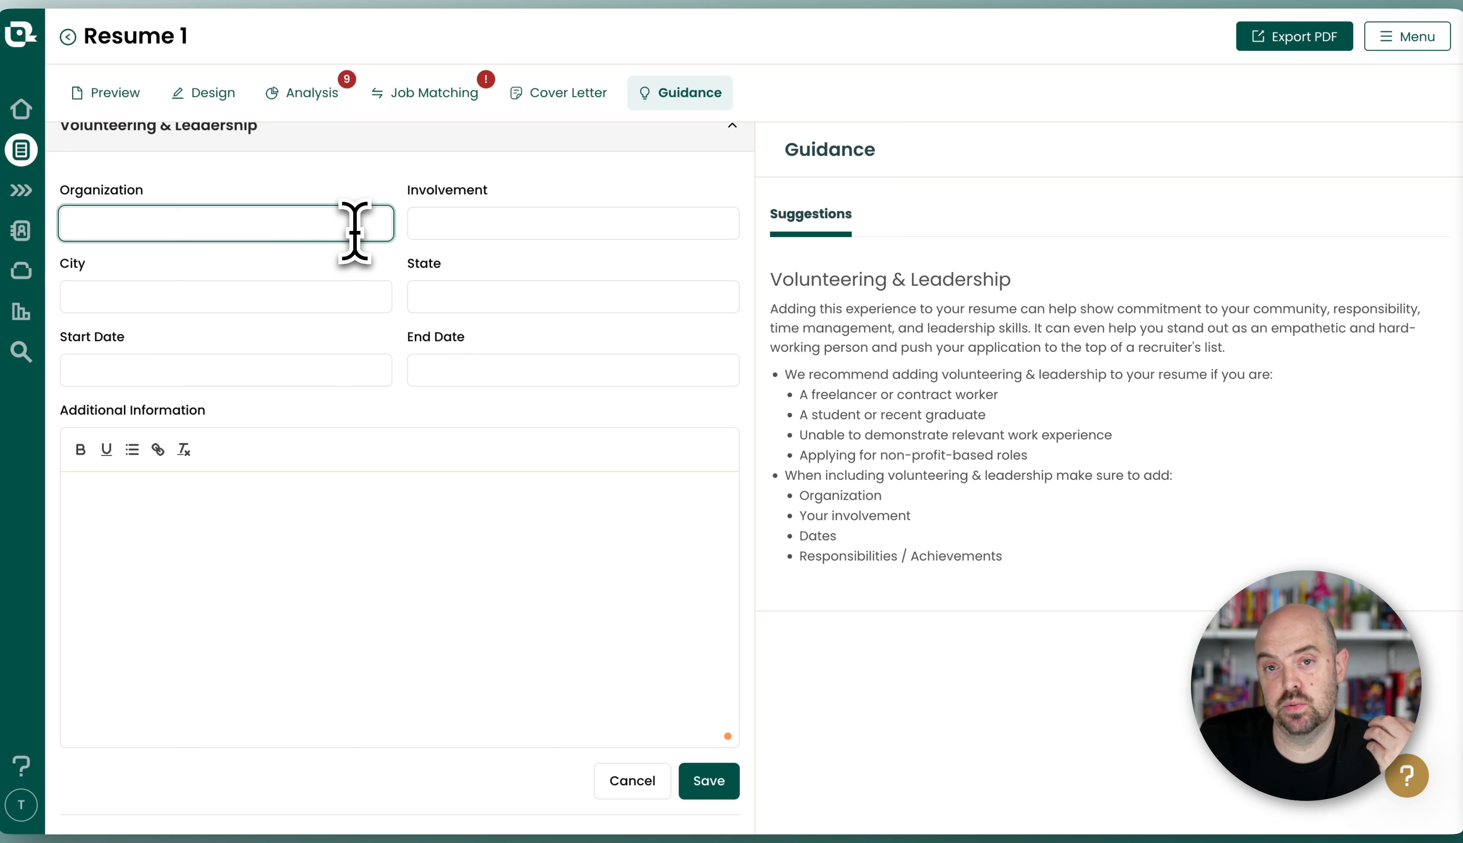
{"action": "left_click", "coordinate": [477, 227]}
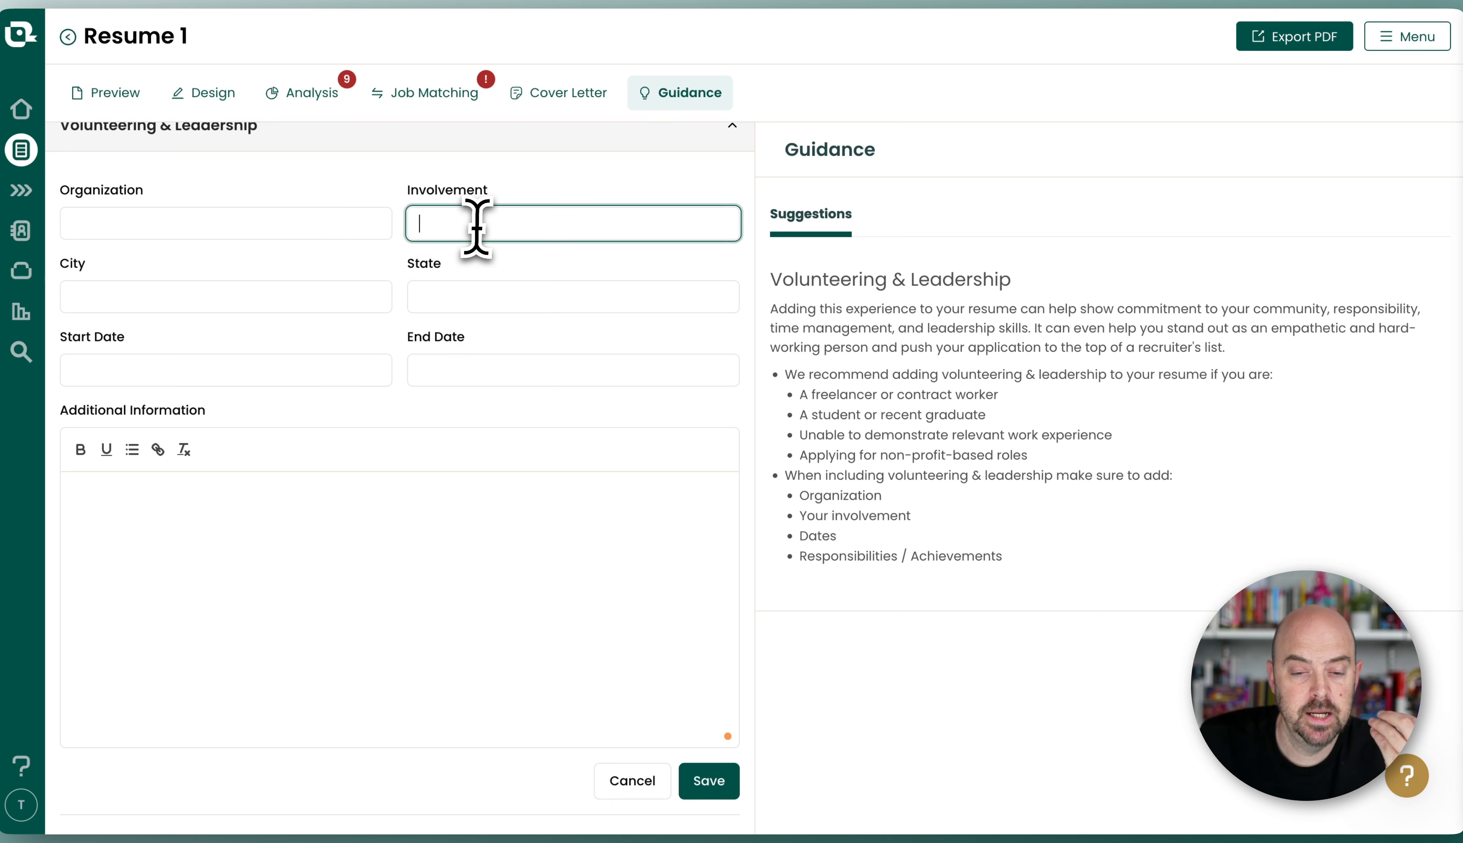
{"action": "left_click", "coordinate": [317, 294]}
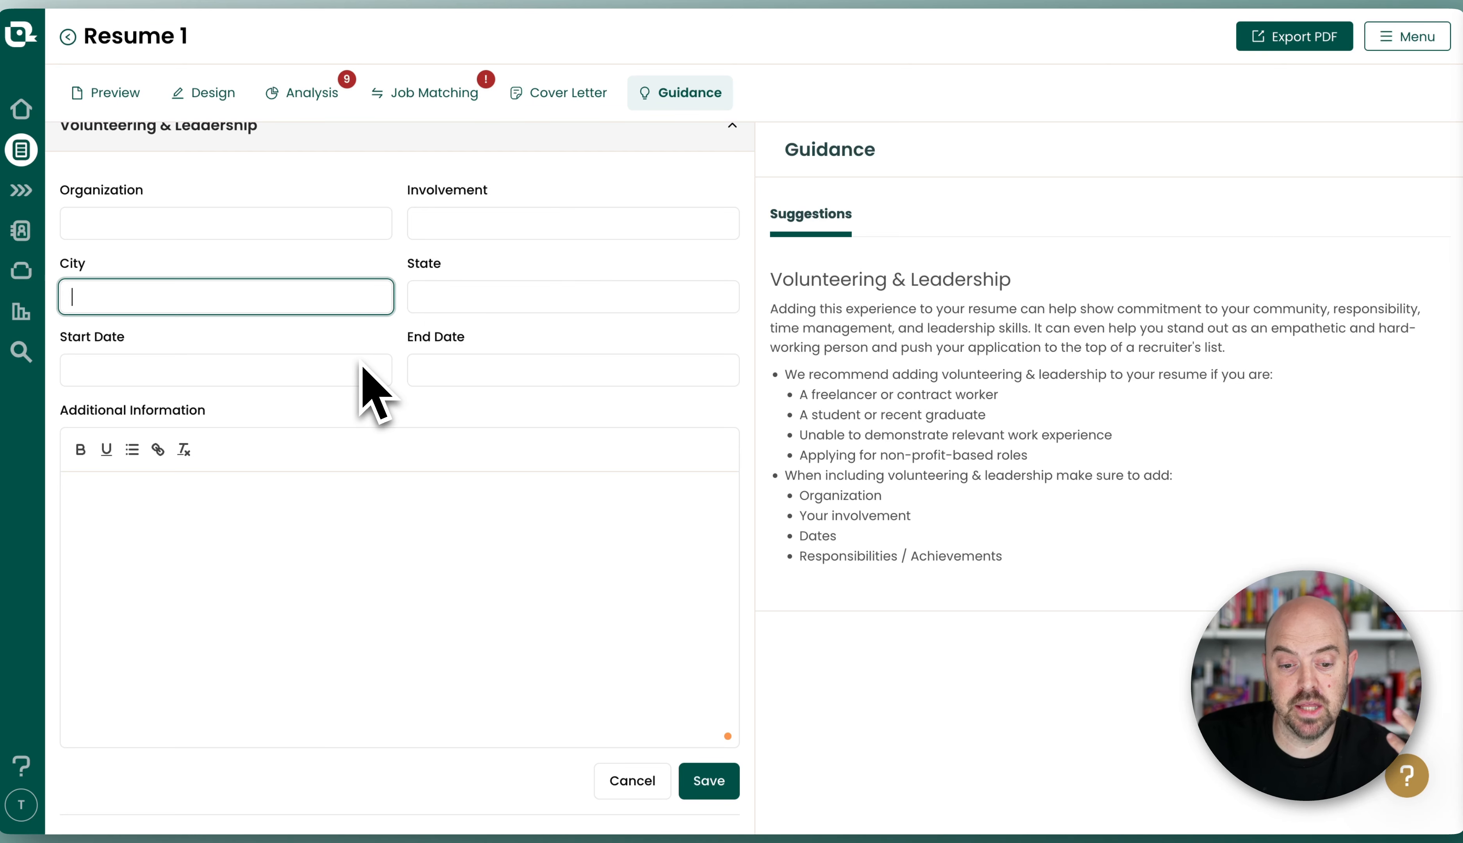
{"action": "scroll", "coordinate": [363, 465], "scroll_direction": "down", "scroll_amount": 2}
{"action": "left_click", "coordinate": [399, 480]}
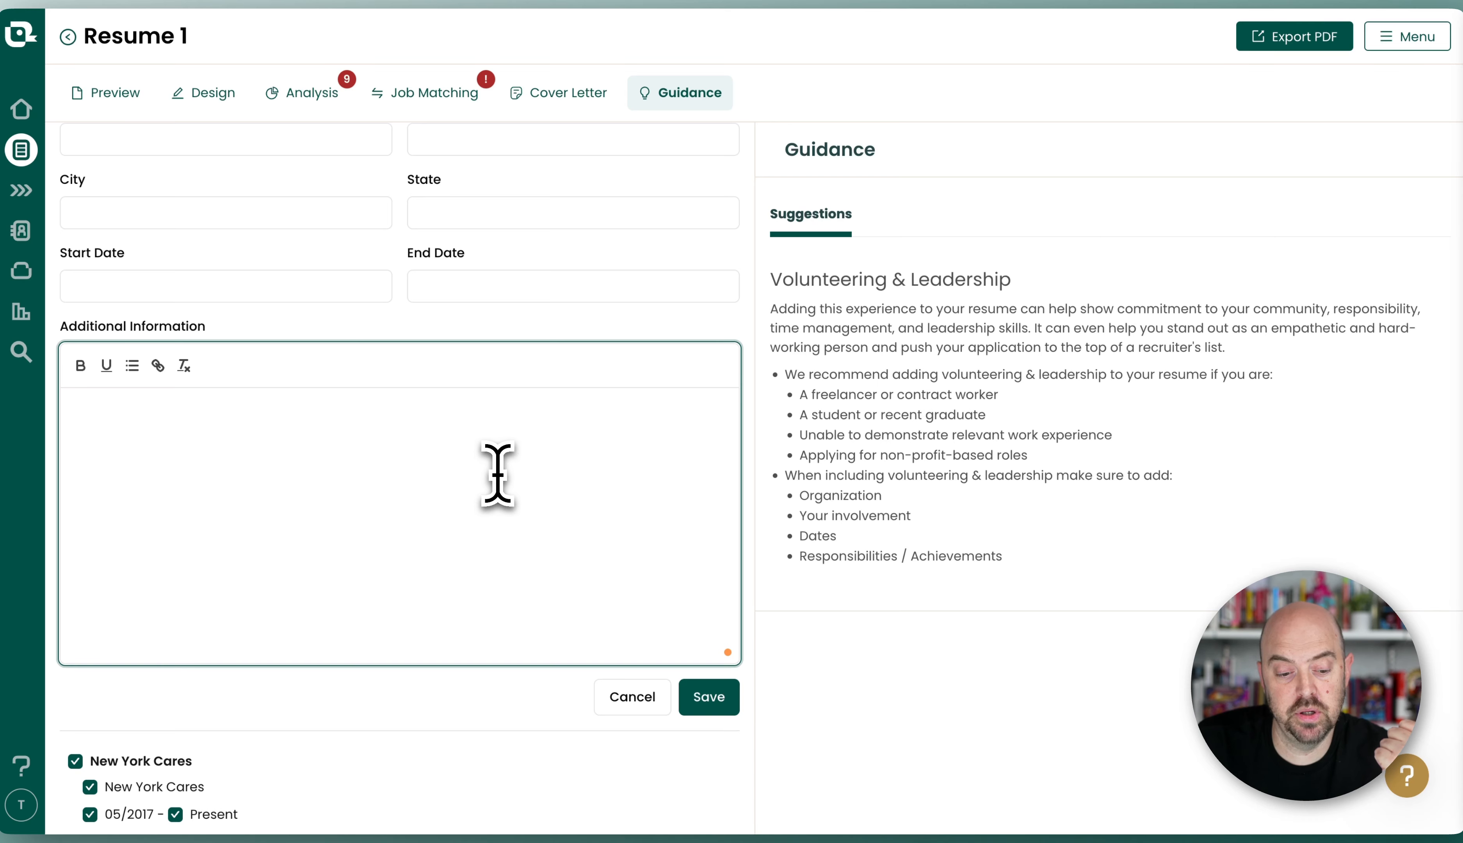
Open a new entry in Publications and examine its publication, publisher, date and additional information fields
{"action": "scroll", "coordinate": [498, 476], "scroll_direction": "down", "scroll_amount": 4}
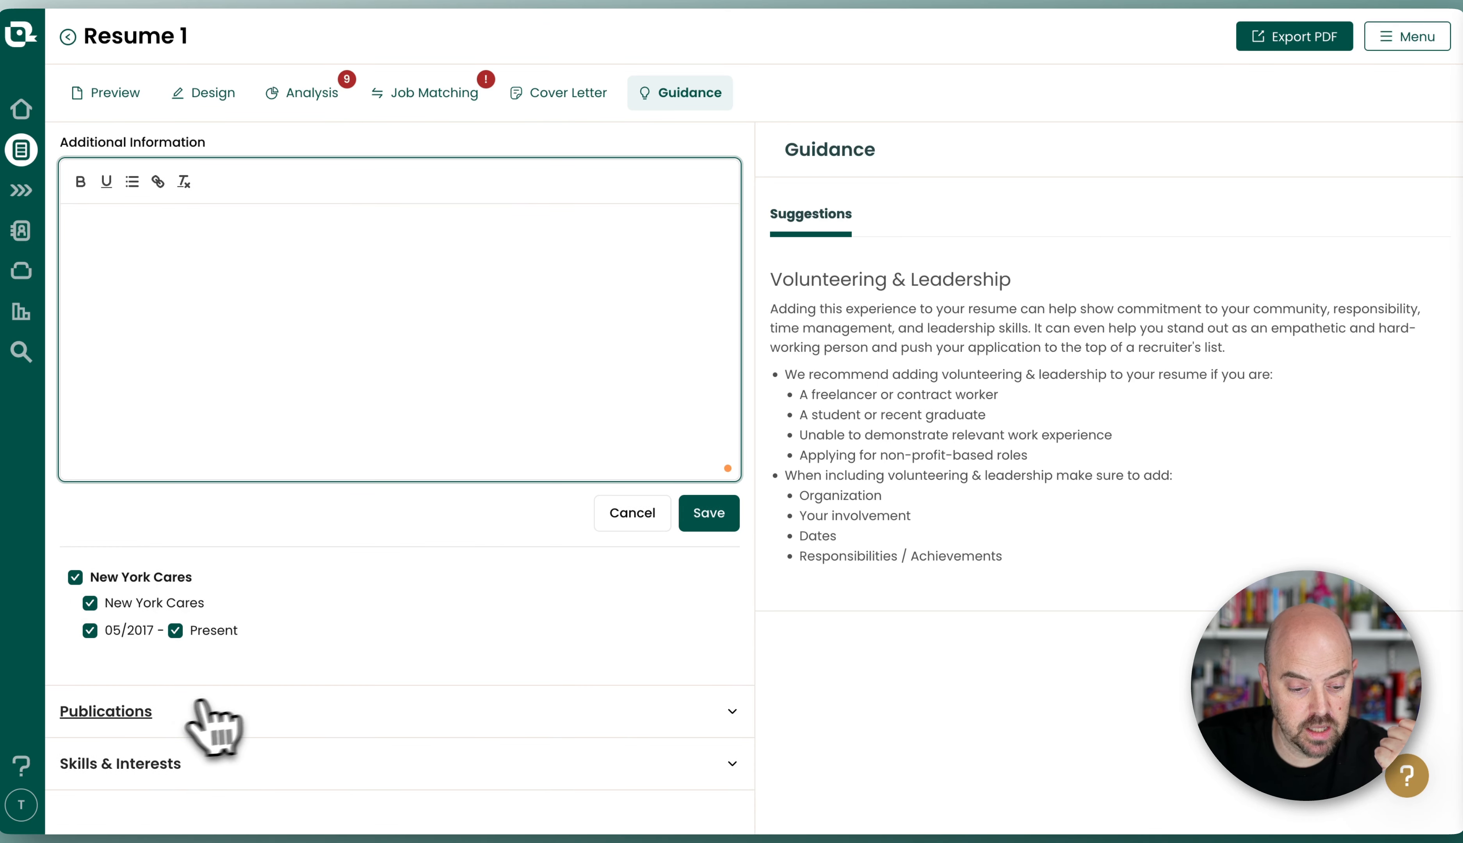
{"action": "left_click", "coordinate": [200, 705]}
{"action": "scroll", "coordinate": [310, 654], "scroll_direction": "down", "scroll_amount": 3}
{"action": "left_click", "coordinate": [401, 683]}
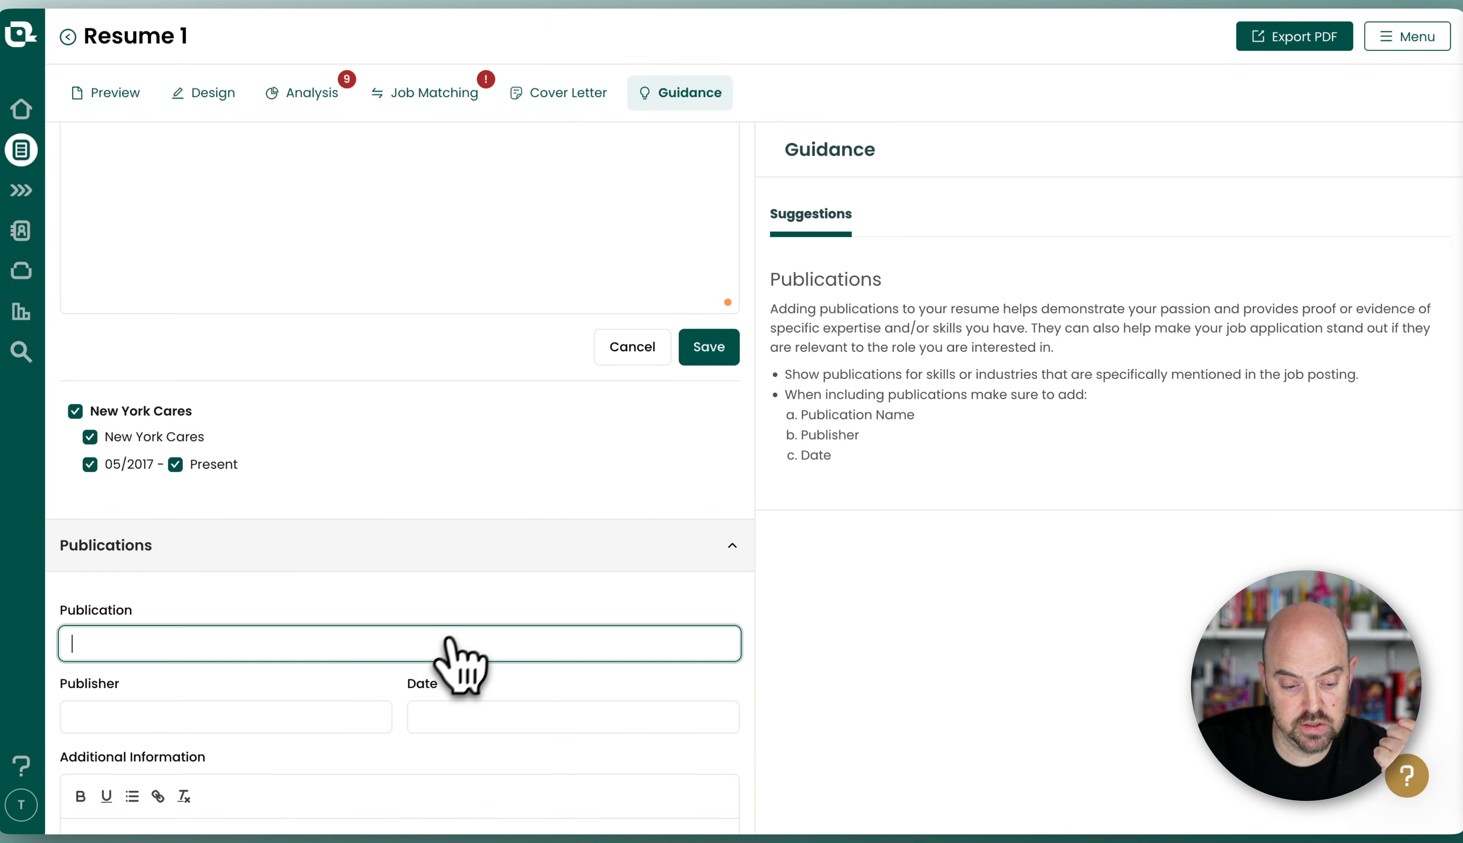
{"action": "scroll", "coordinate": [474, 653], "scroll_direction": "down", "scroll_amount": 8}
{"action": "left_click", "coordinate": [230, 285]}
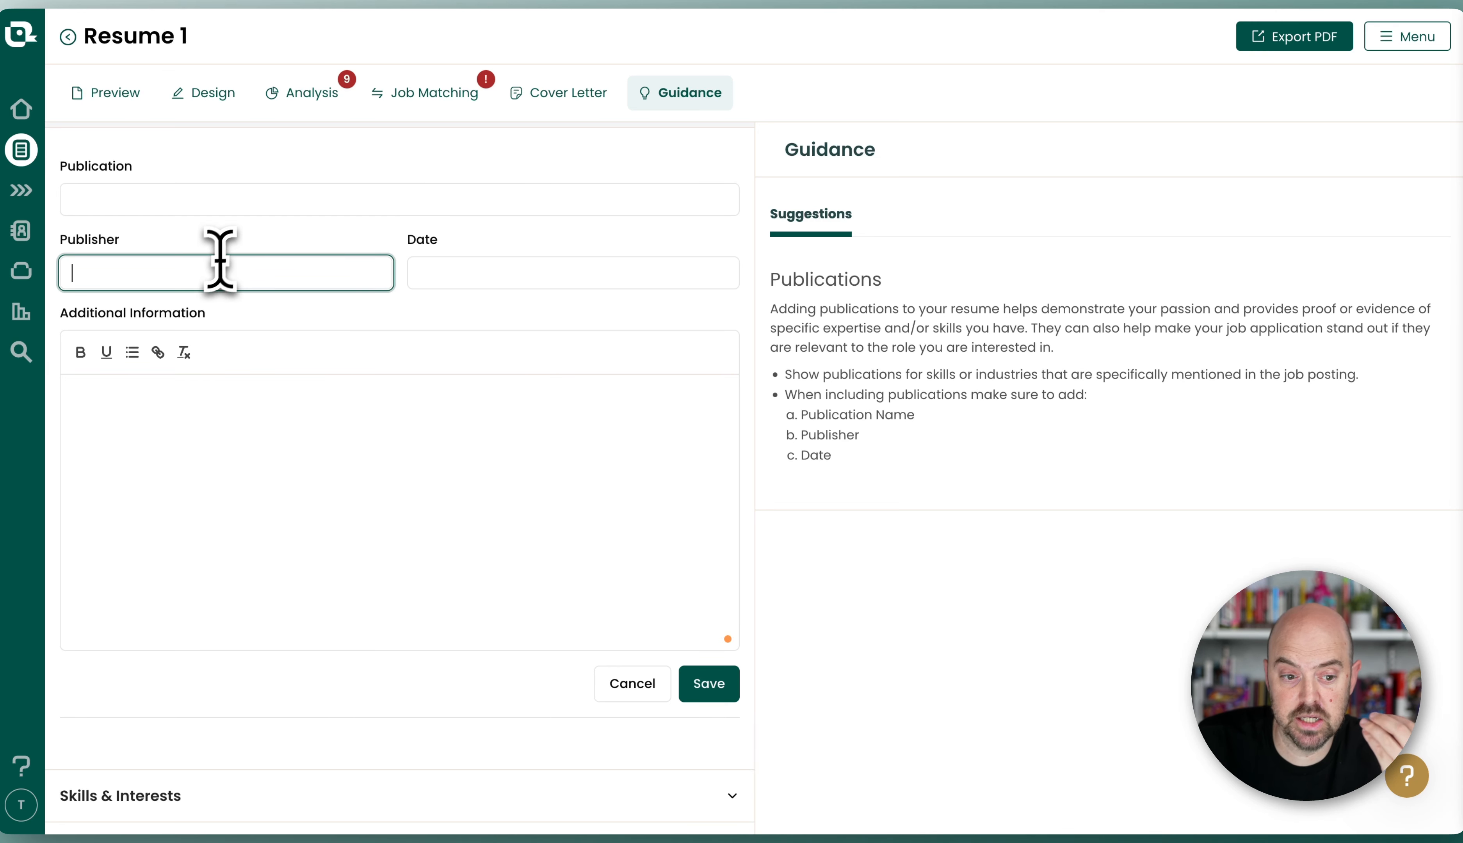
{"action": "left_click", "coordinate": [535, 271]}
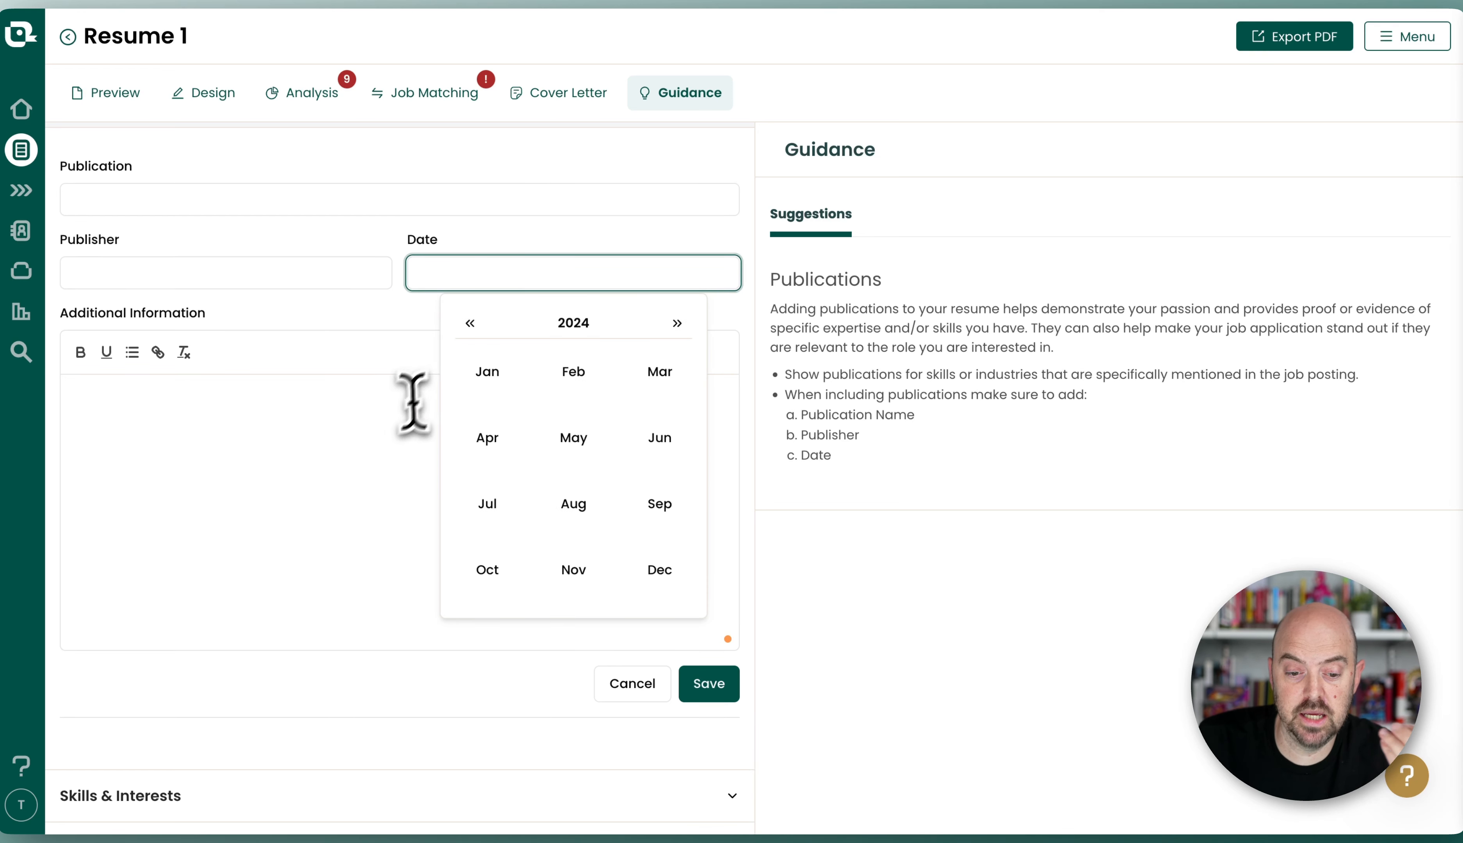
{"action": "left_click", "coordinate": [385, 417]}
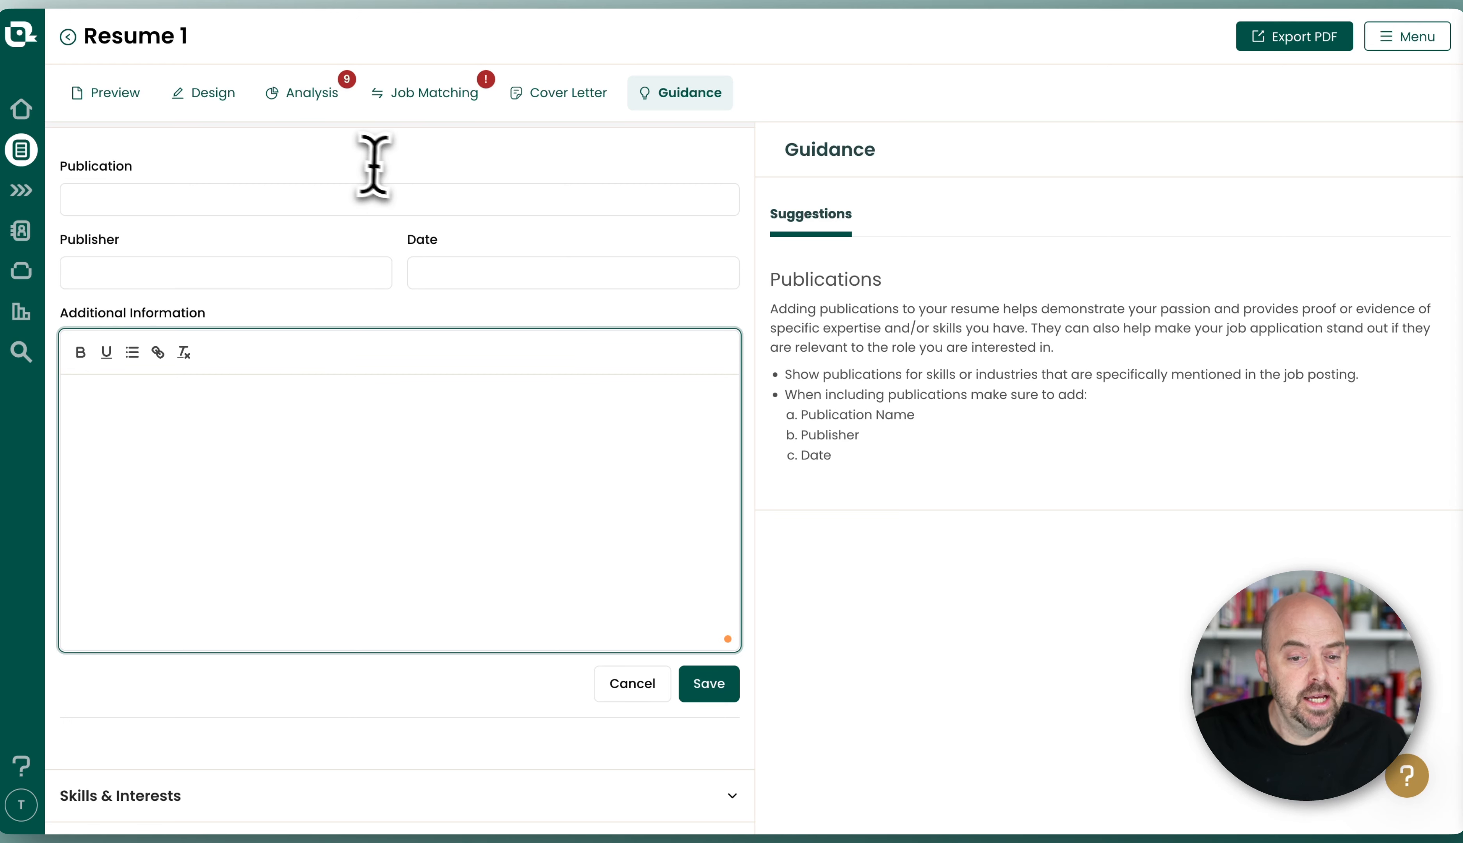
Rename the Volunteering & Leadership section to Volunteering in the resume's design section naming and save the name
{"action": "left_click", "coordinate": [214, 99]}
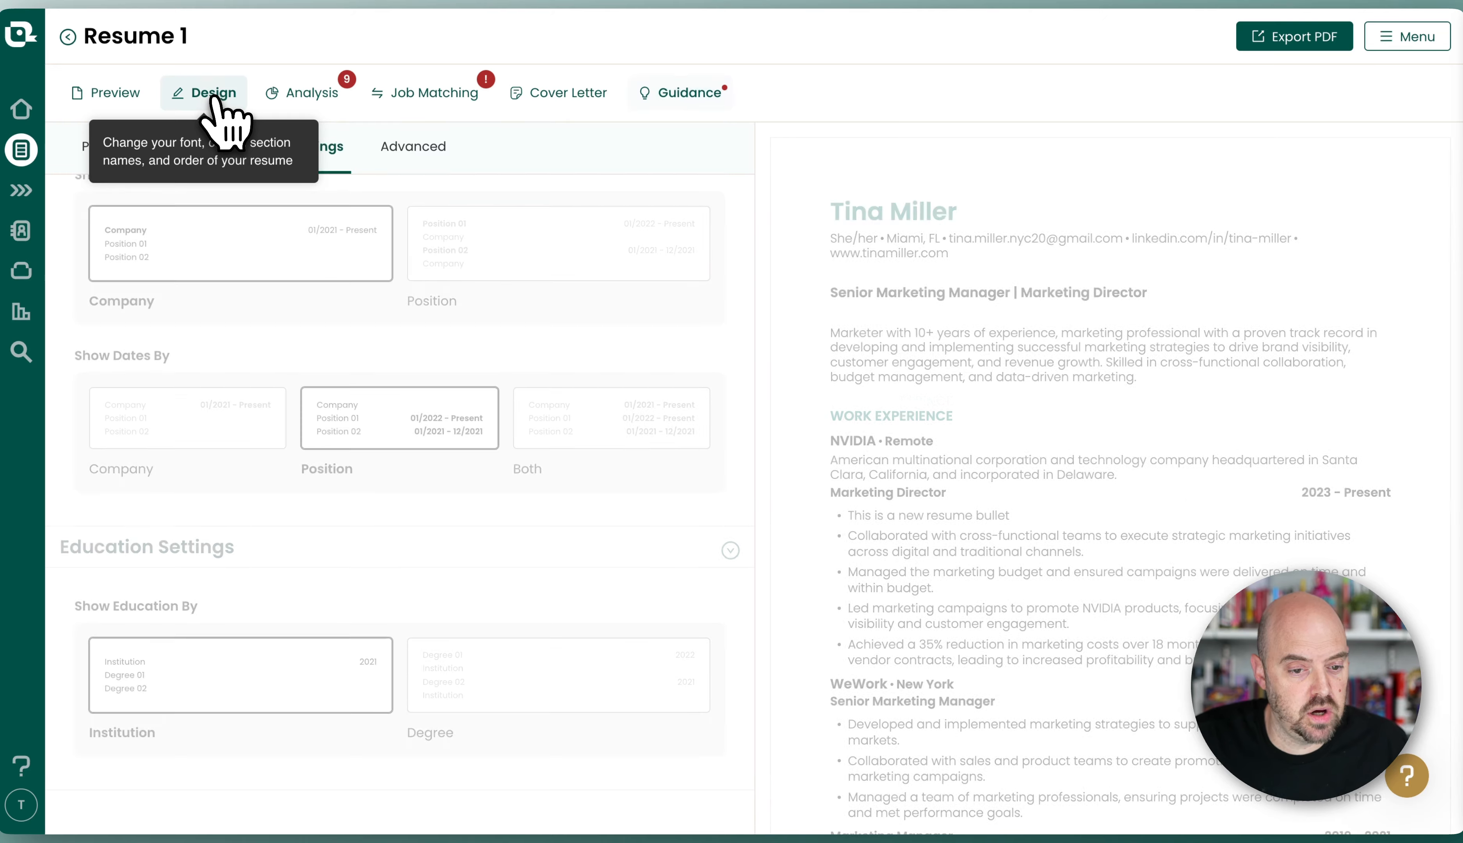
{"action": "left_click", "coordinate": [224, 150]}
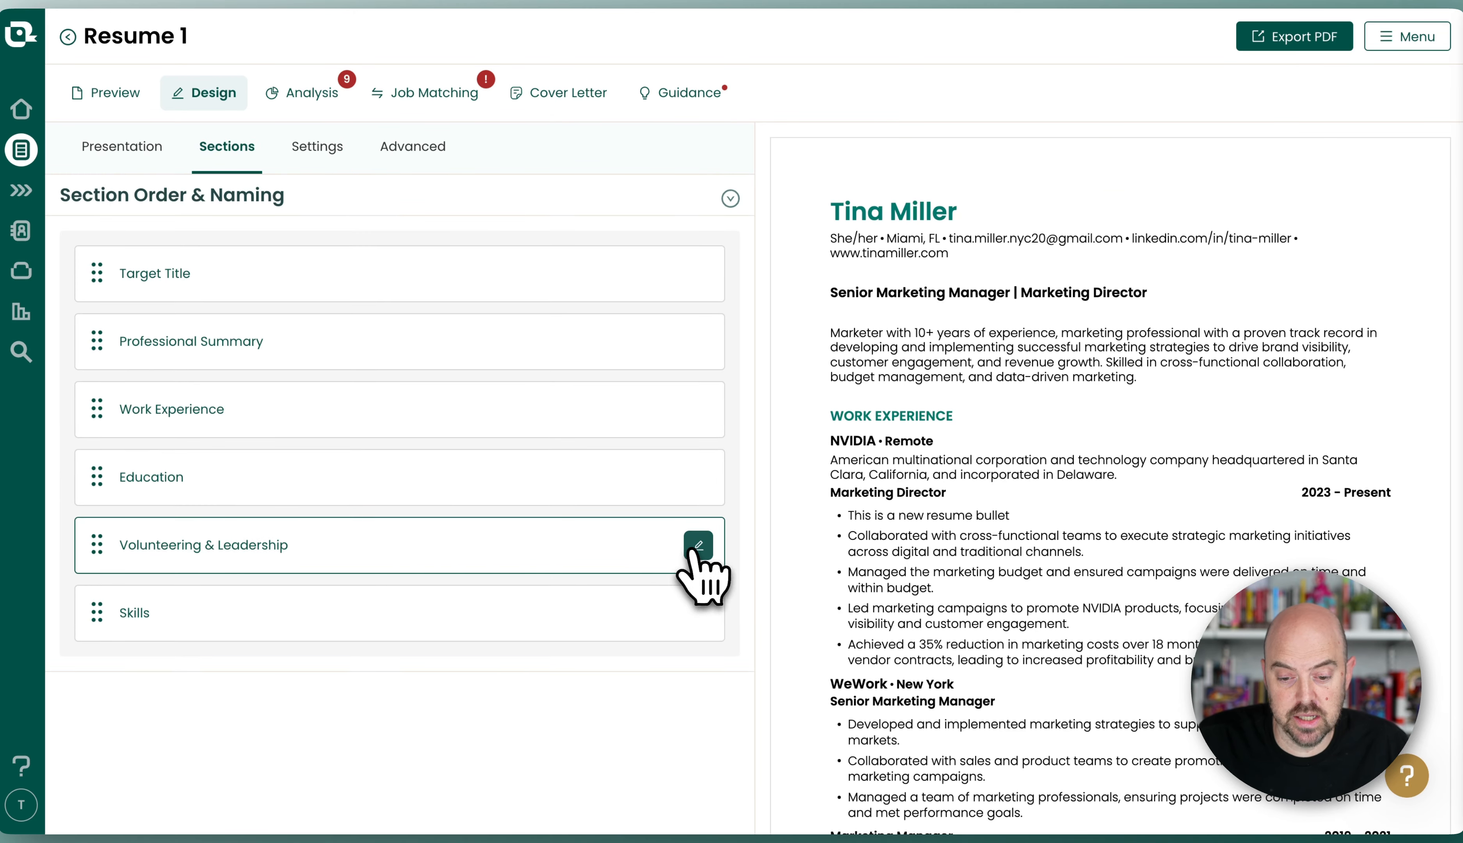
{"action": "left_click", "coordinate": [697, 547]}
{"action": "left_click_drag", "start_coordinate": [216, 547], "coordinate": [379, 545]}
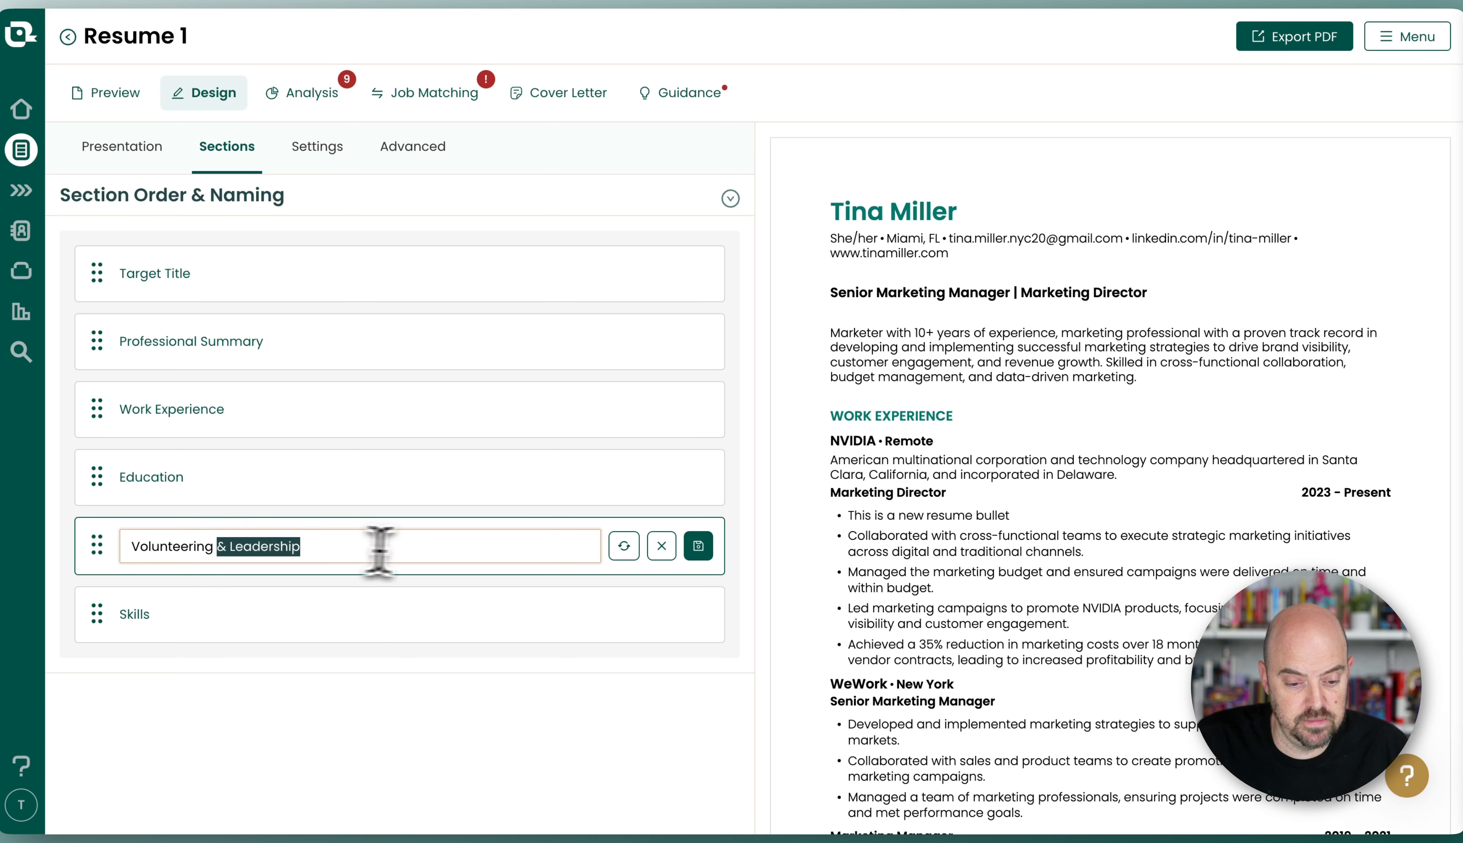
{"action": "key", "text": "BackSpace"}
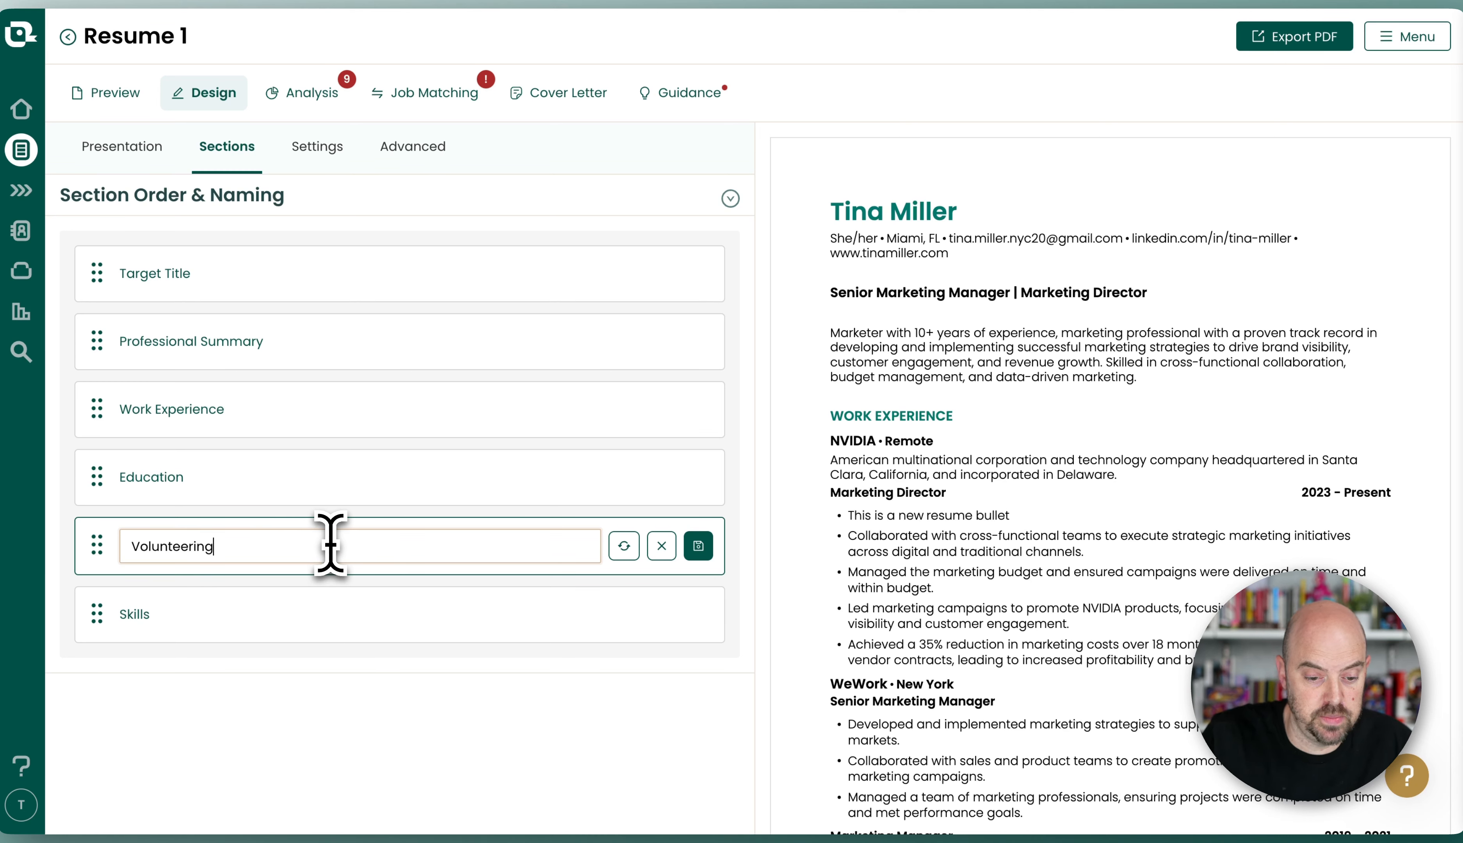
{"action": "left_click", "coordinate": [698, 545]}
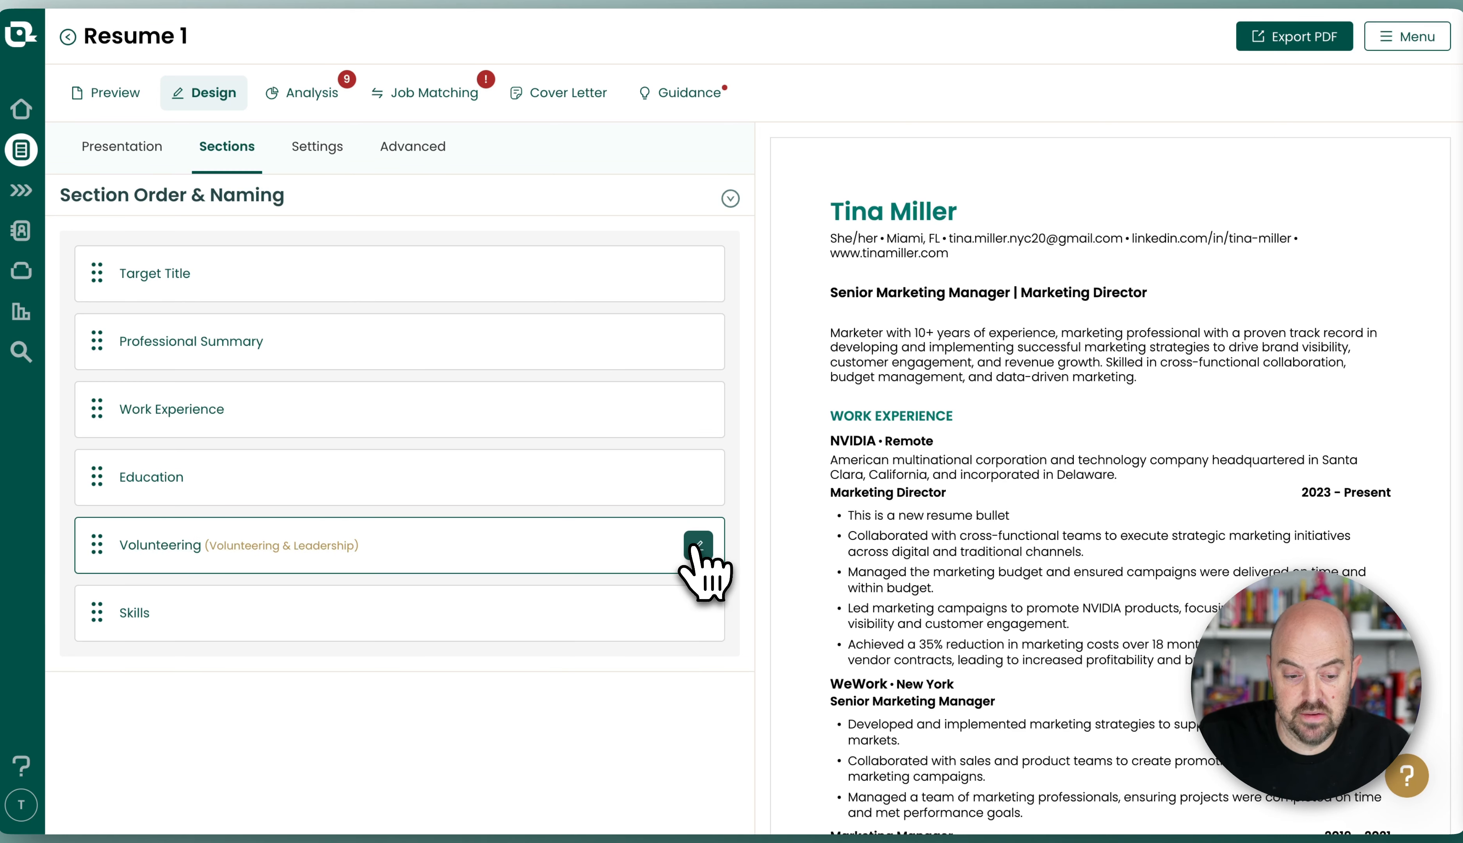
Return to the resume content, locate the New York Cares entry in the preview, and check the volunteering section's heading
{"action": "left_click", "coordinate": [110, 104]}
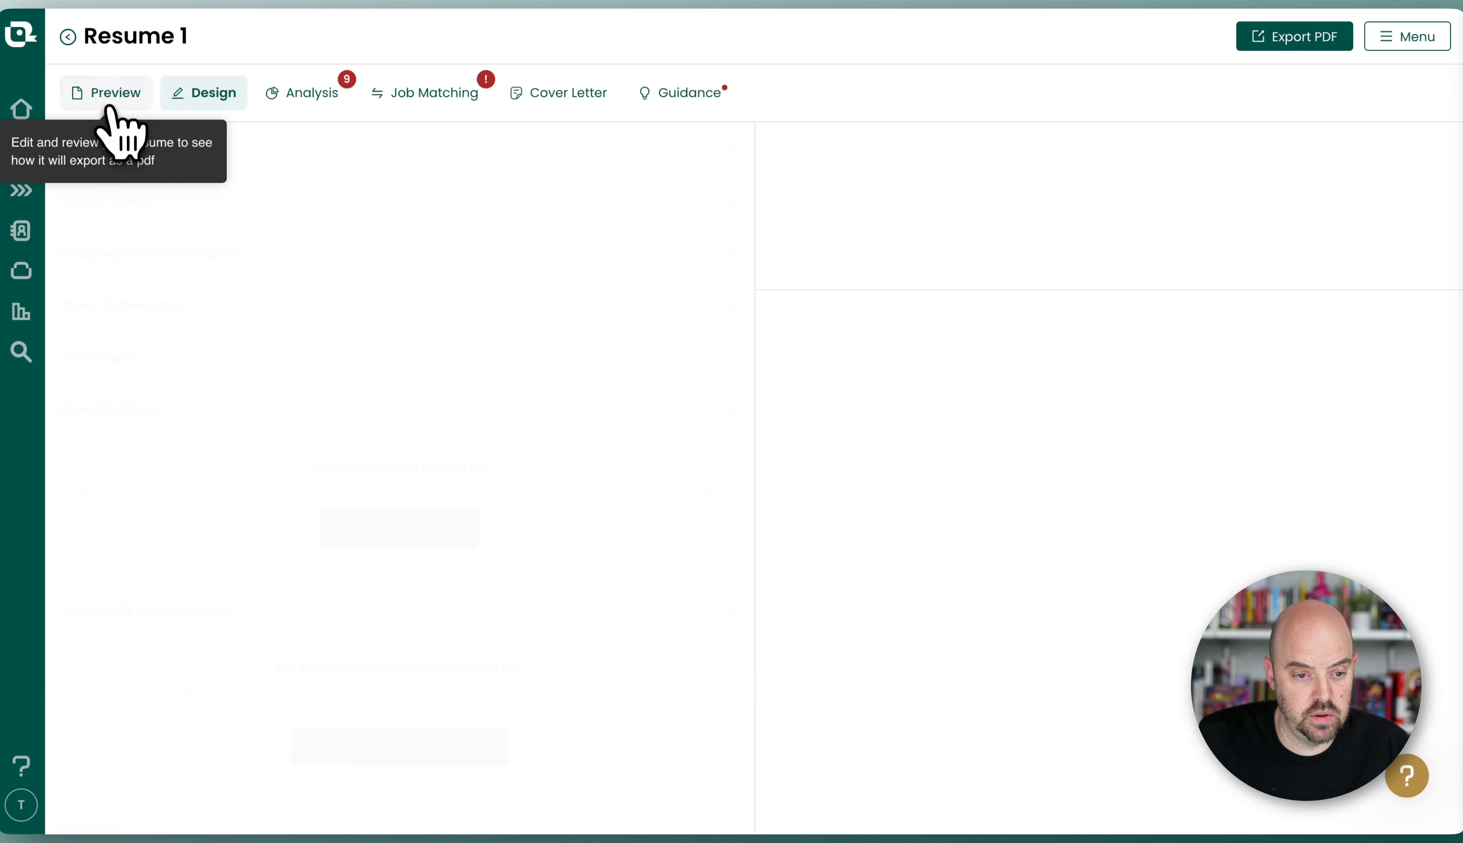
{"action": "scroll", "coordinate": [155, 625], "scroll_direction": "down", "scroll_amount": 5}
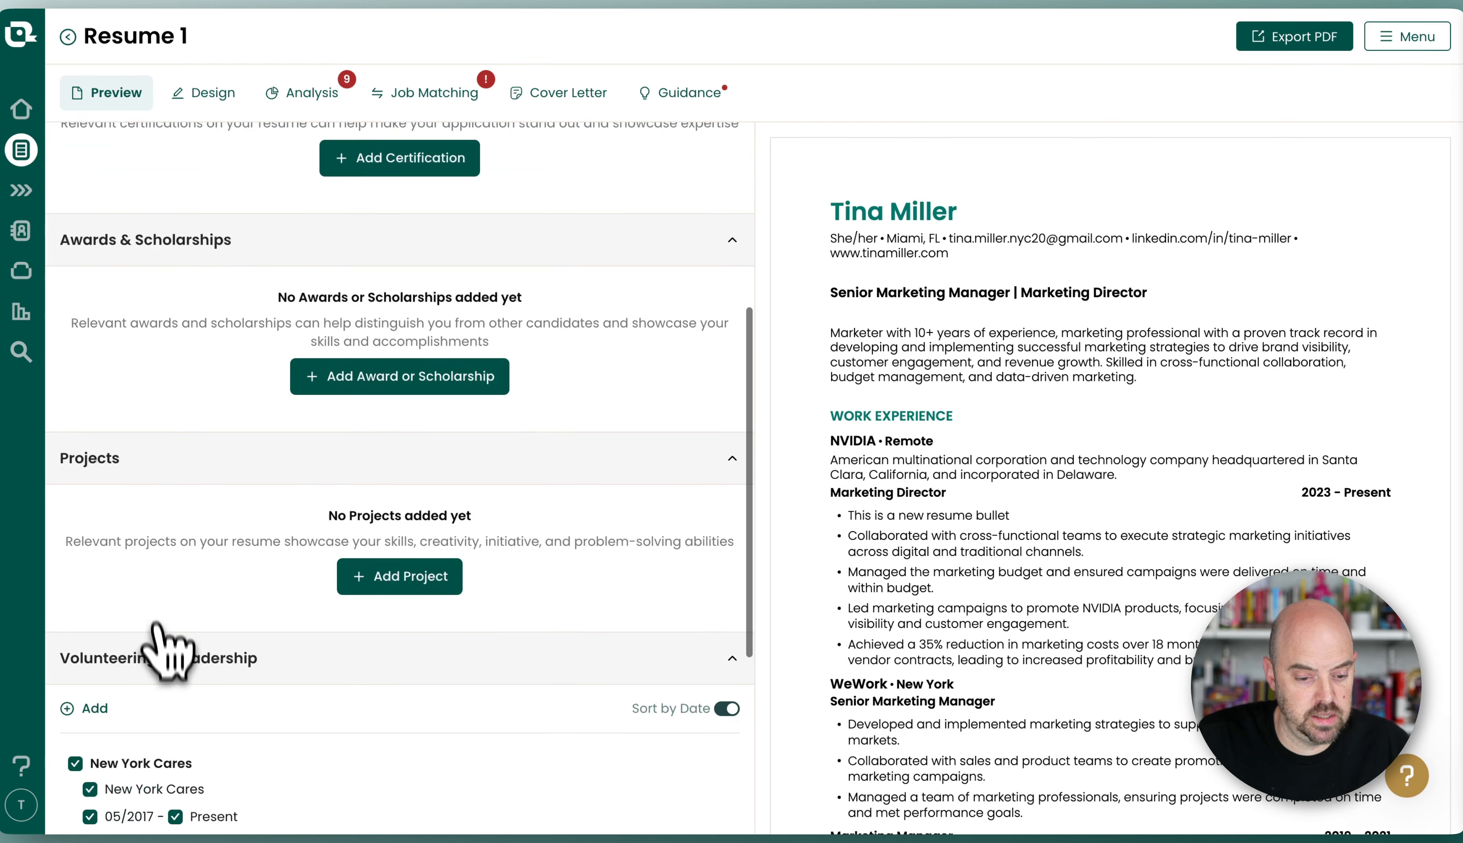
{"action": "scroll", "coordinate": [168, 644], "scroll_direction": "down", "scroll_amount": 3}
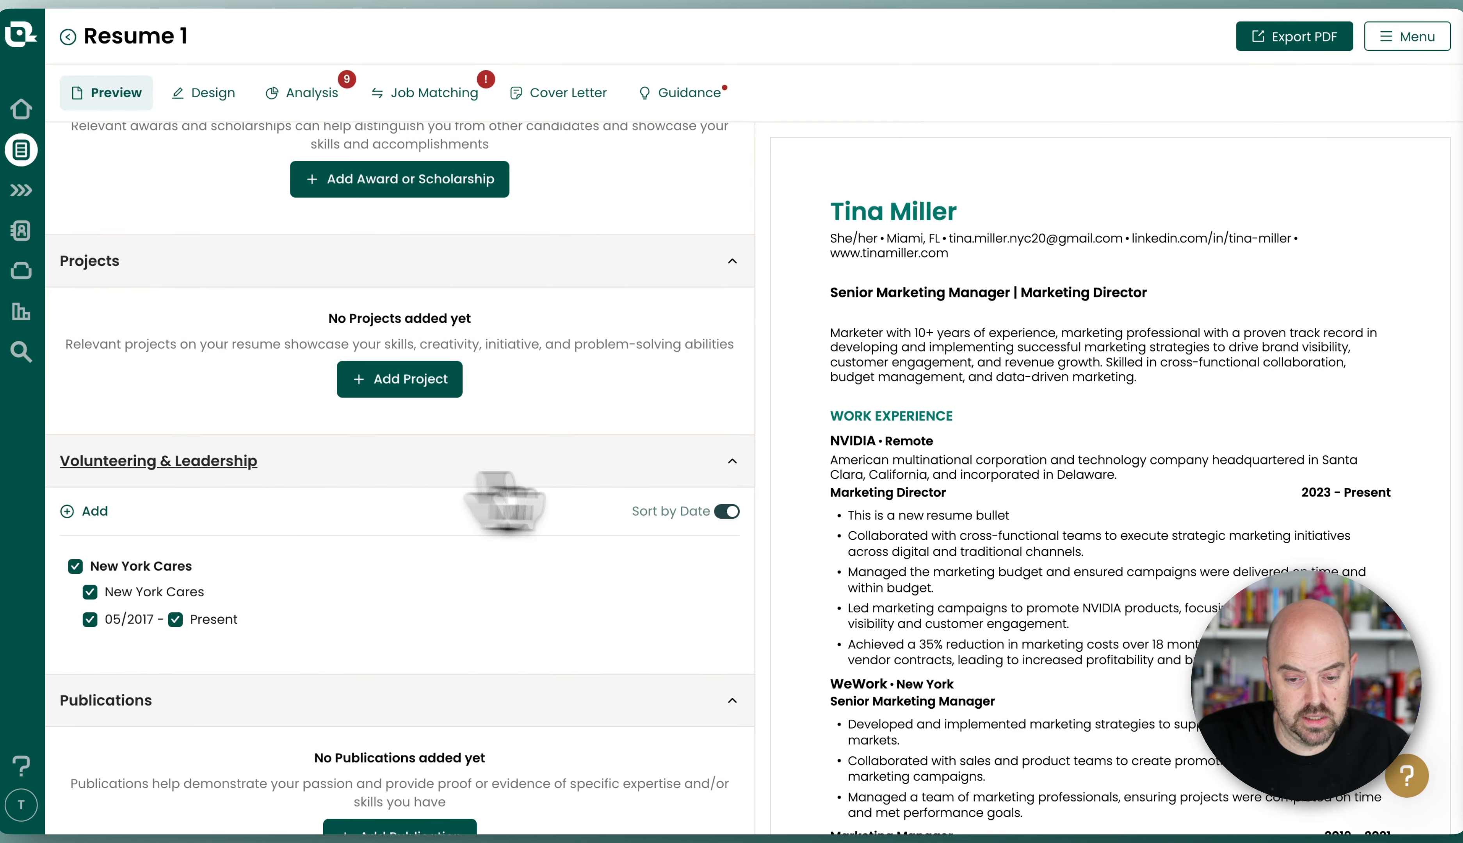
{"action": "left_click", "coordinate": [628, 560]}
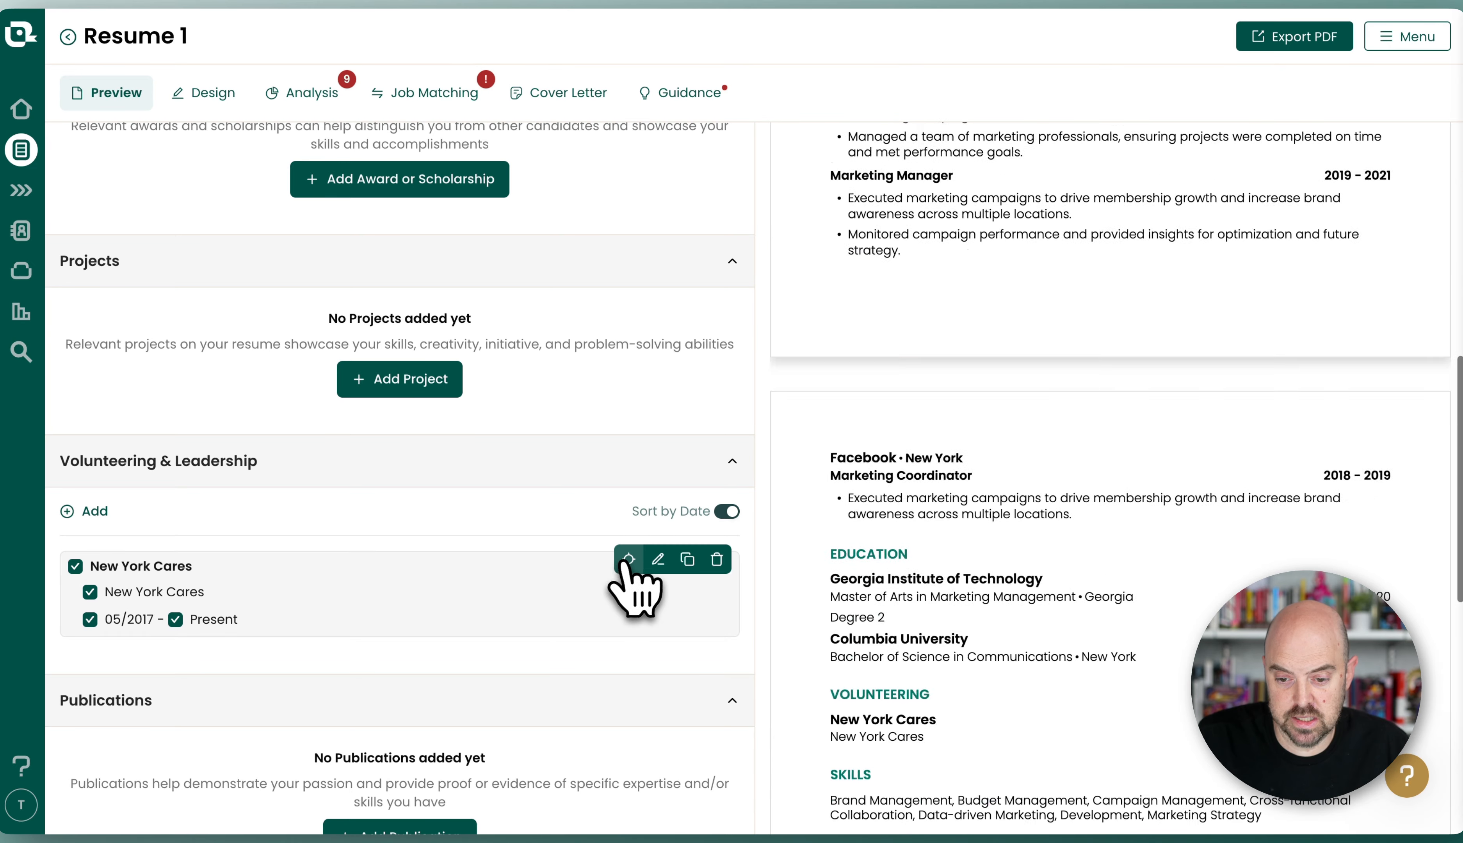
{"action": "scroll", "coordinate": [865, 366], "scroll_direction": "up", "scroll_amount": 8}
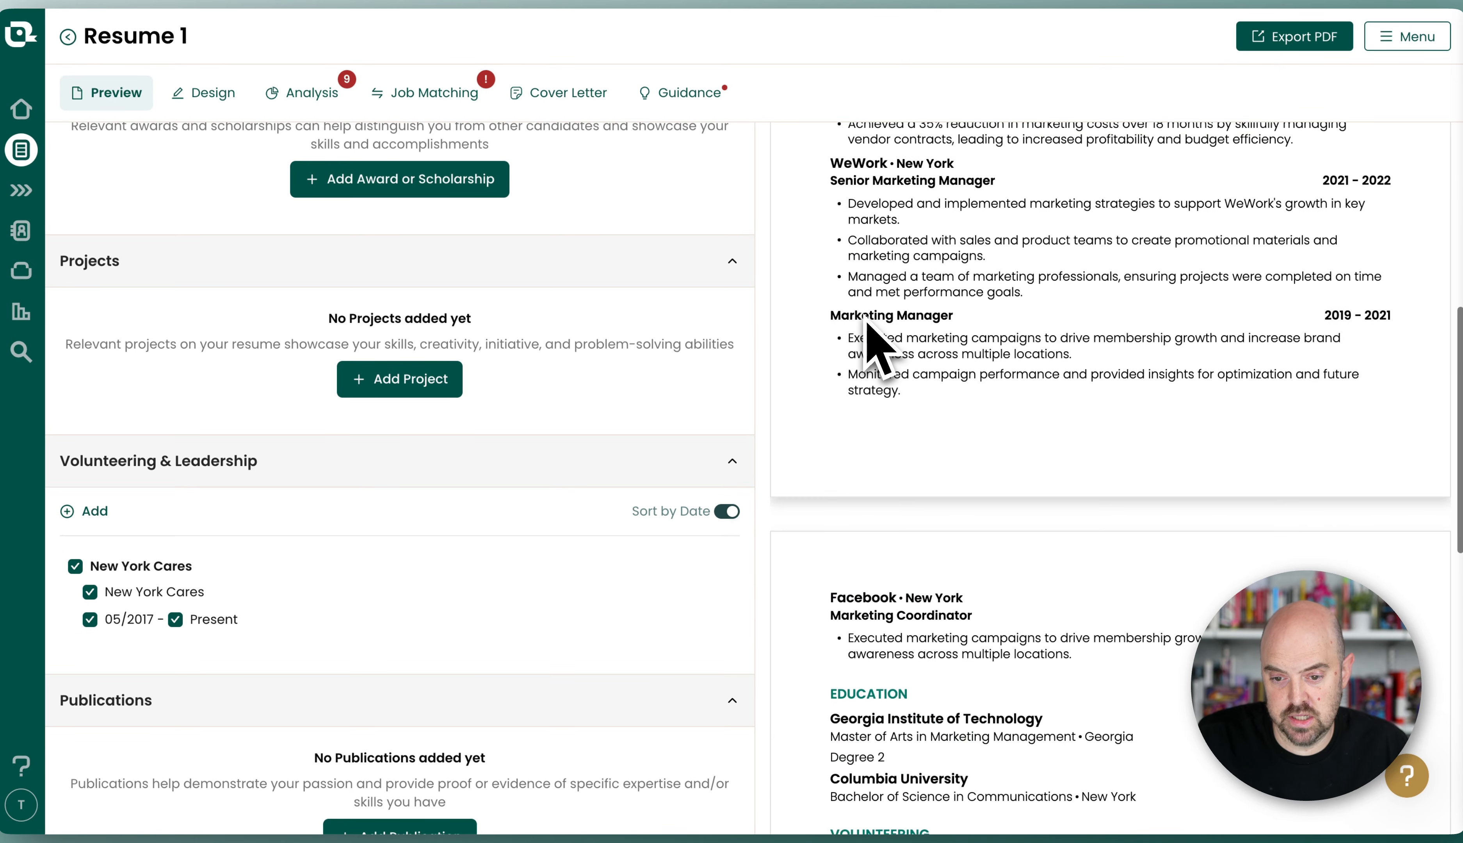
{"action": "scroll", "coordinate": [898, 588], "scroll_direction": "down", "scroll_amount": 5}
{"action": "left_click_drag", "start_coordinate": [830, 516], "coordinate": [933, 525]}
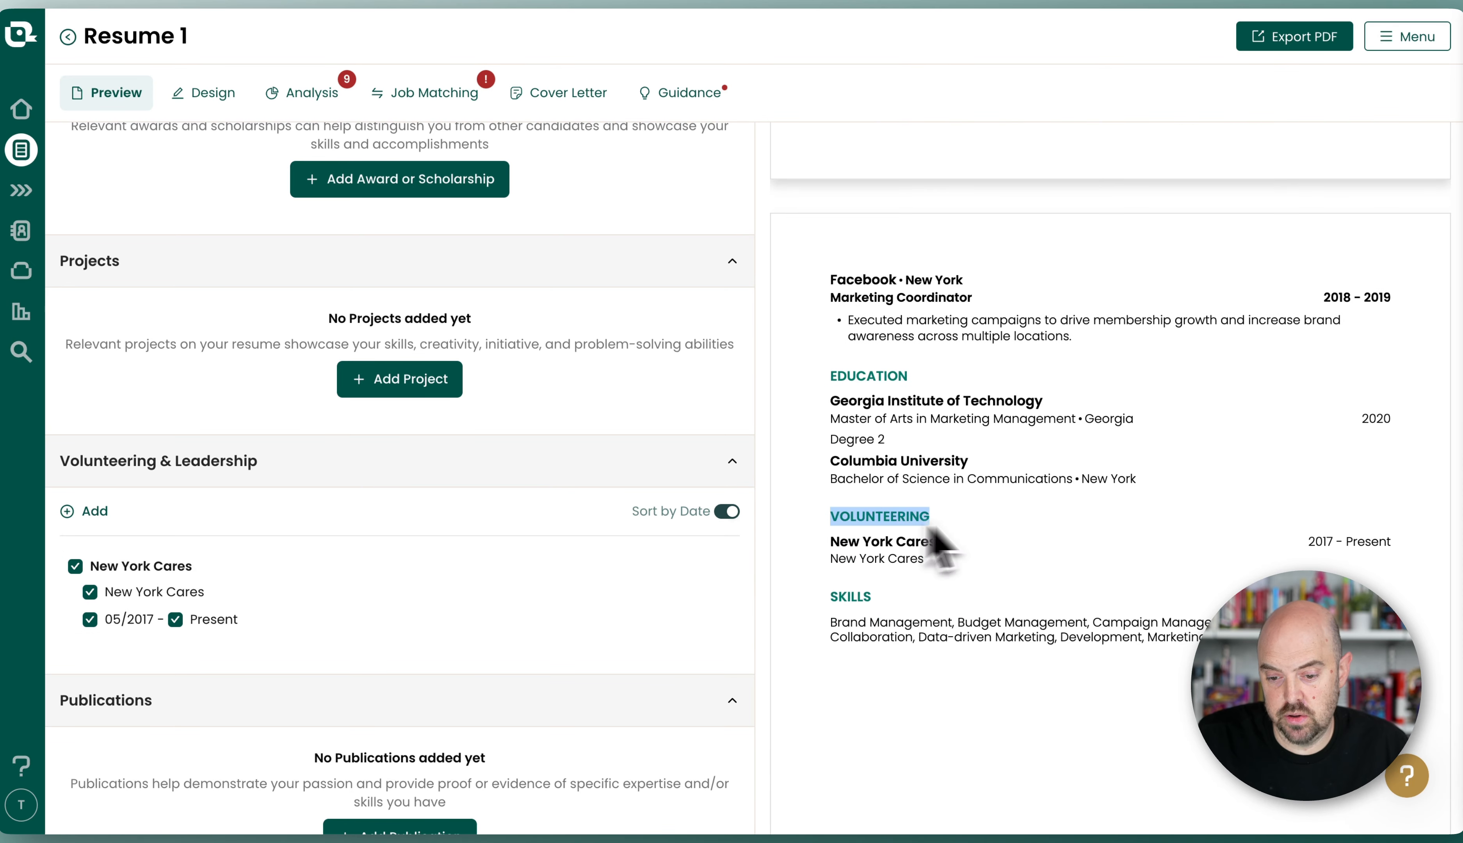